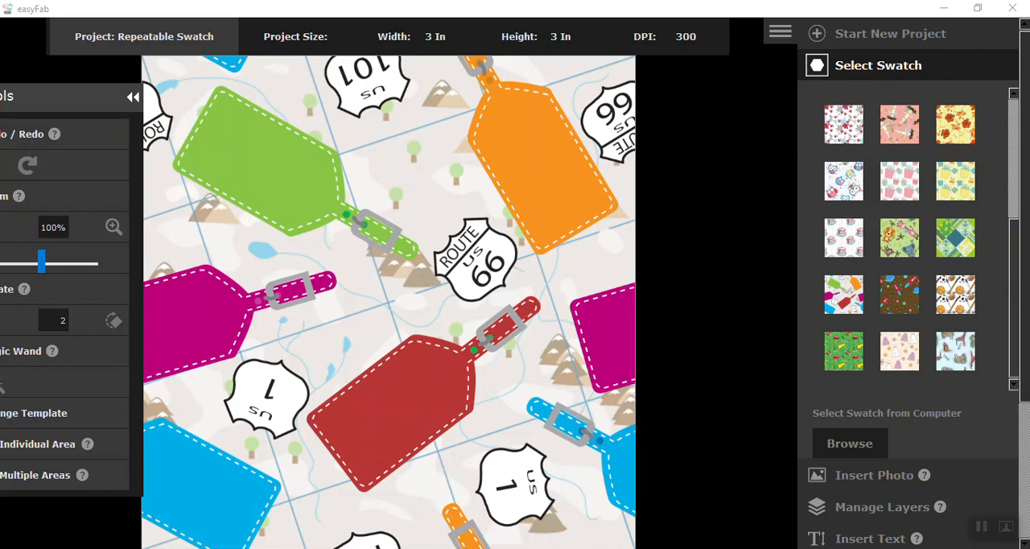
Add the text "California" to the swatch between the green and orange luggage tags.
scroll(952, 480, down, 1)
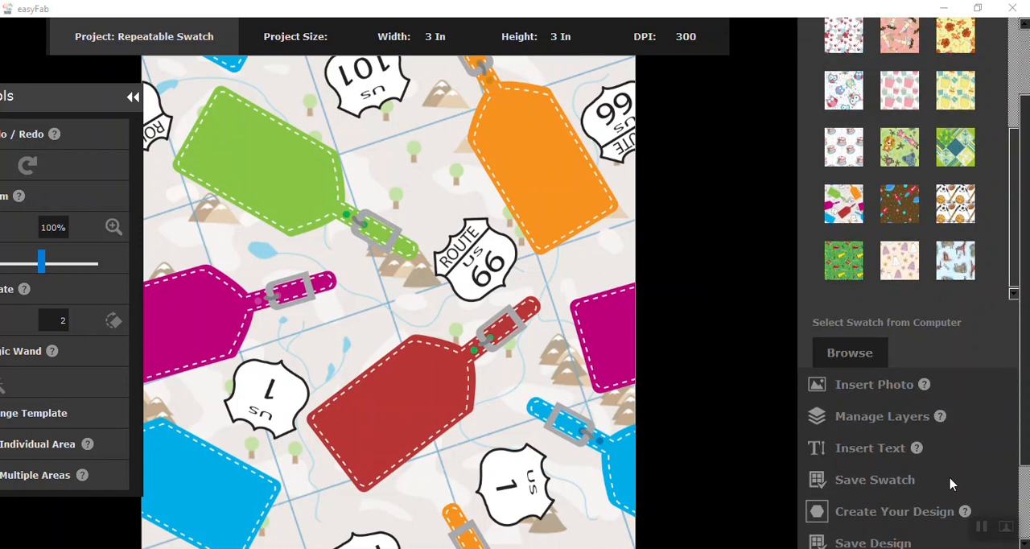
click(867, 451)
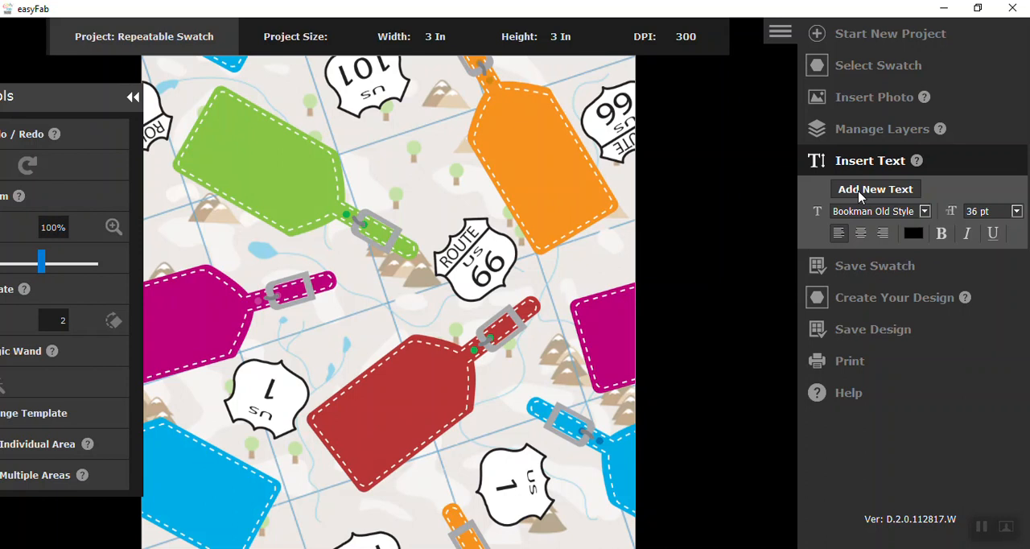
click(409, 163)
text(C)
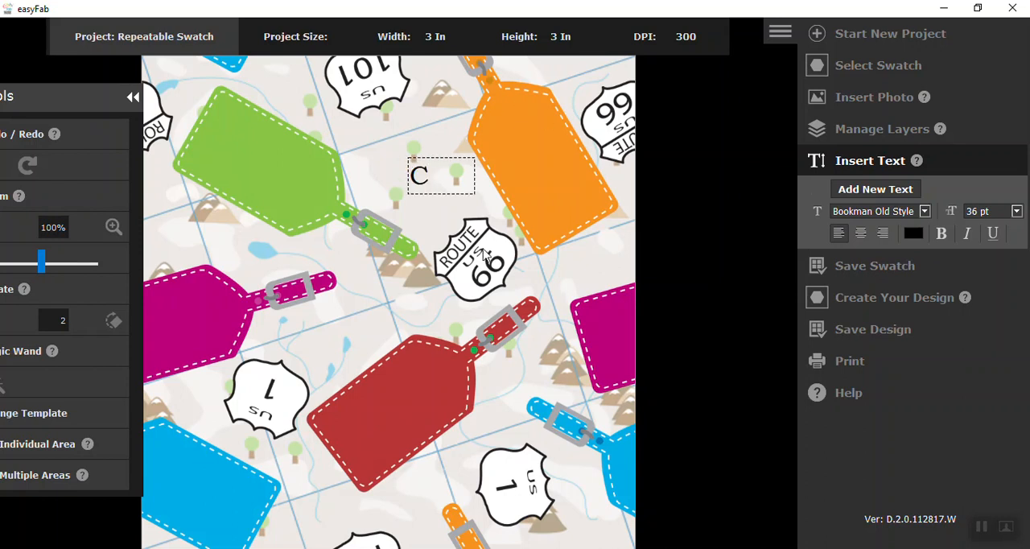
text(aliforn)
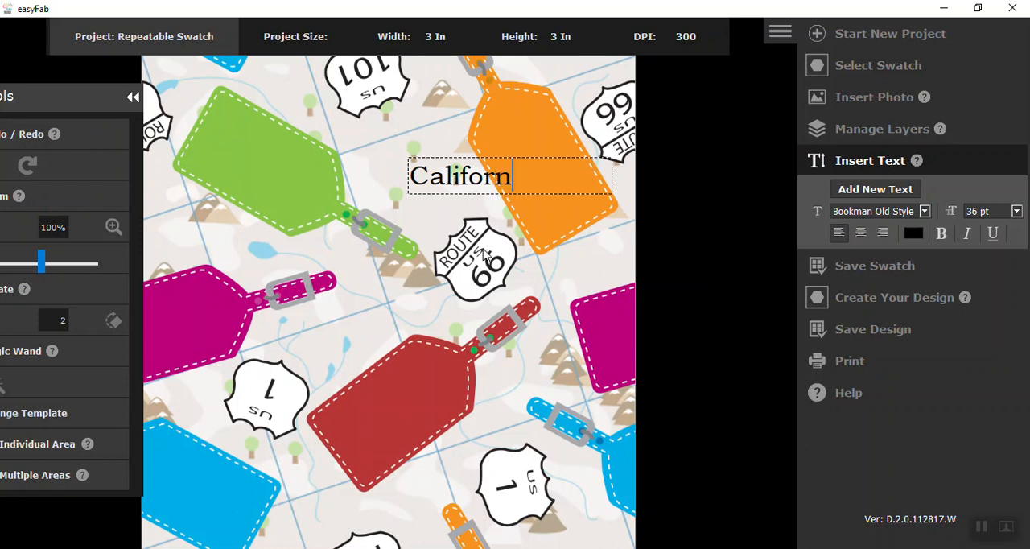
text(ia)
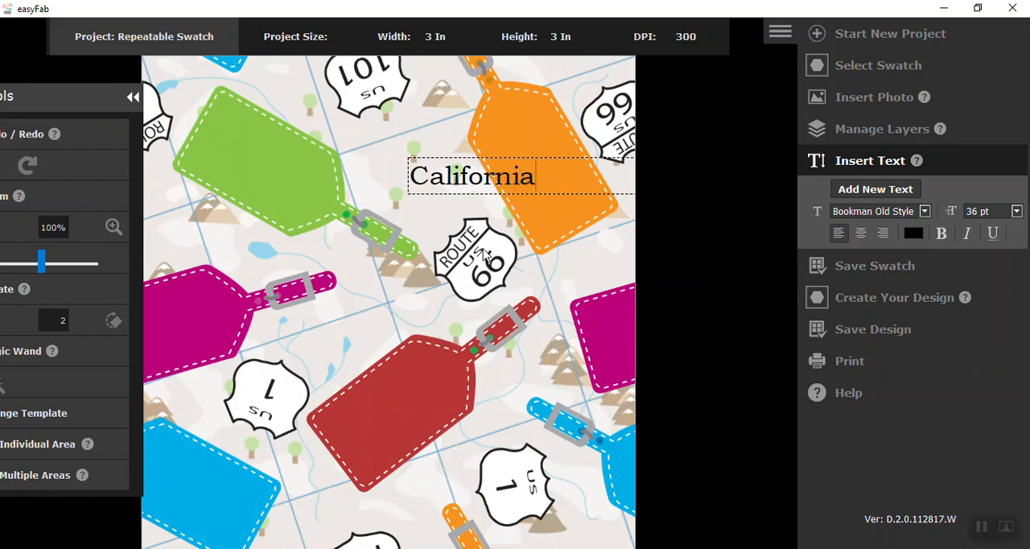
Try the Bodoni MT and Birch Std fonts on the California text and restore Bookman Old Style.
click(924, 211)
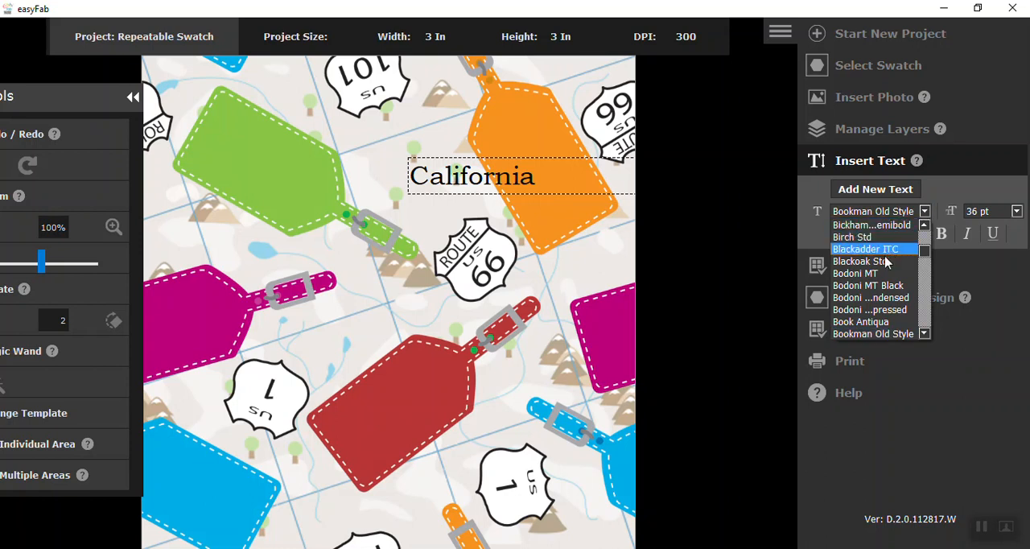
click(854, 273)
click(924, 211)
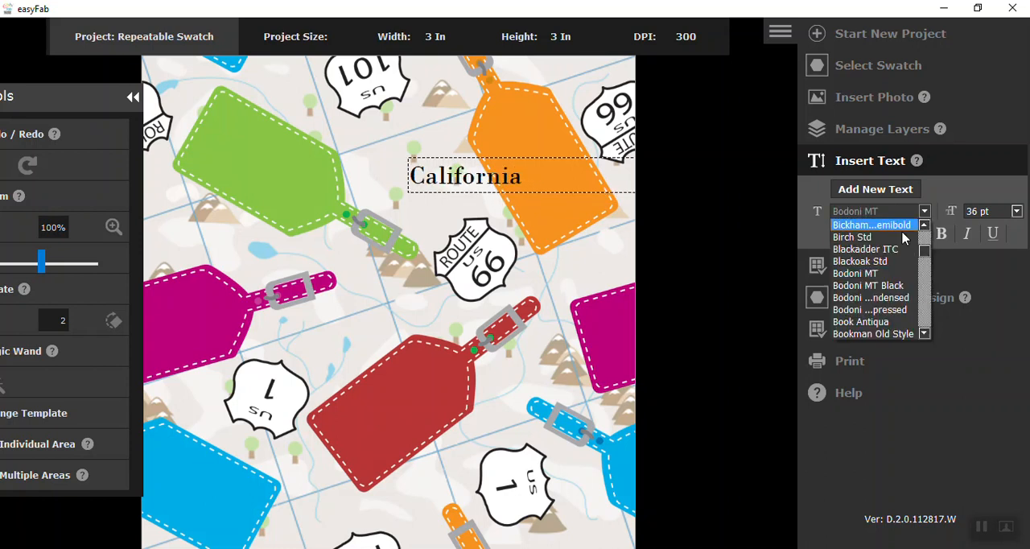
click(900, 237)
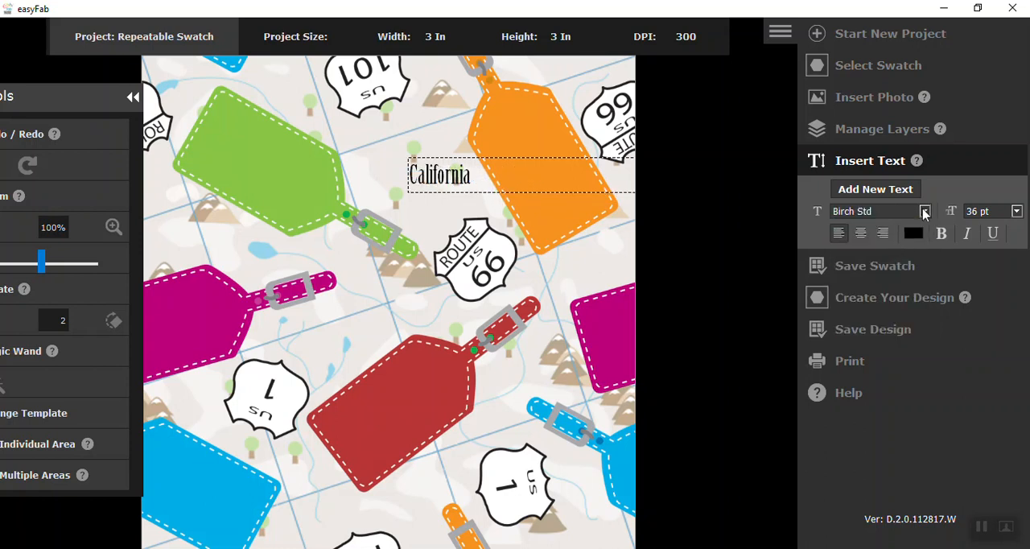
click(925, 211)
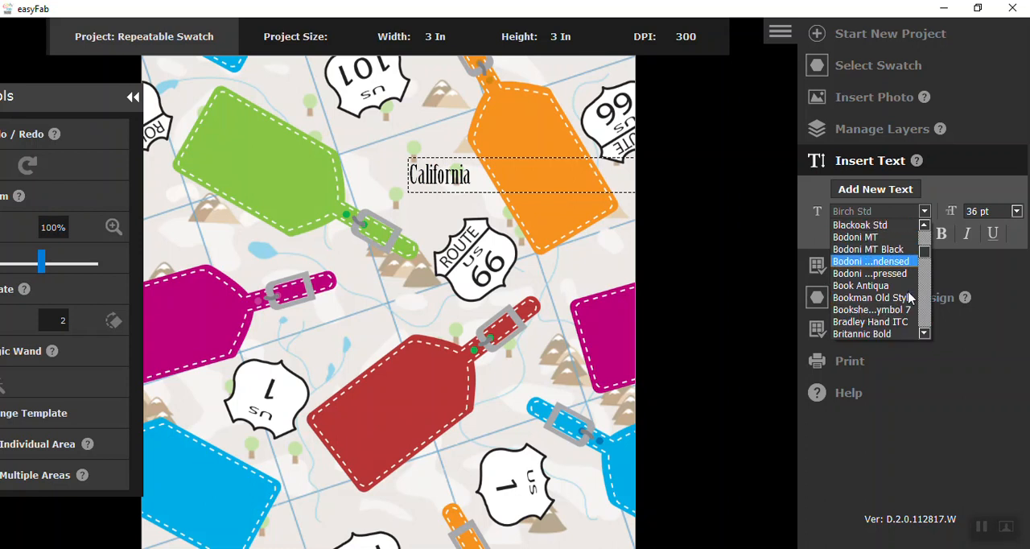
click(907, 298)
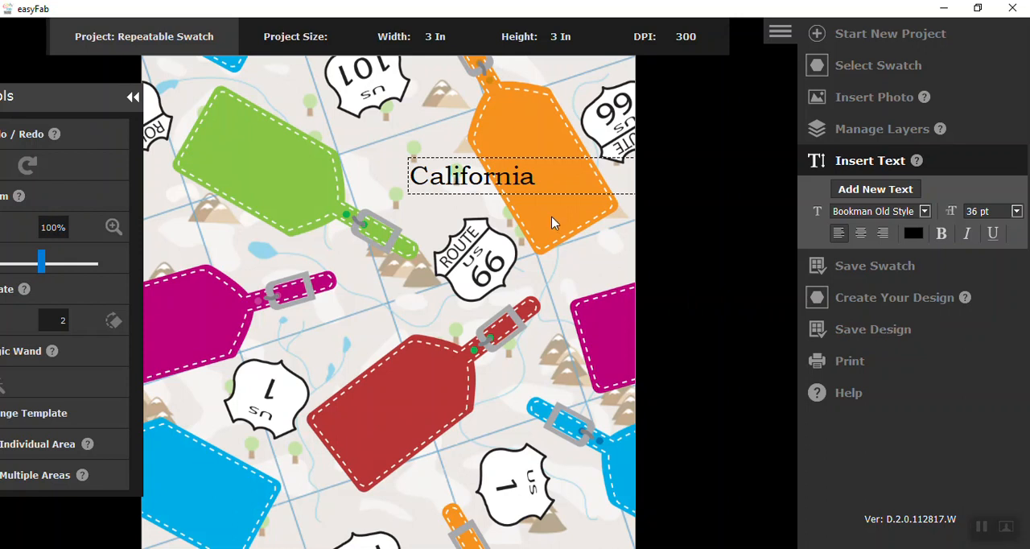
Rotate the California text 60 degrees clockwise in 10-degree increments and place it inside the orange luggage tag.
drag(81, 111, 745, 152)
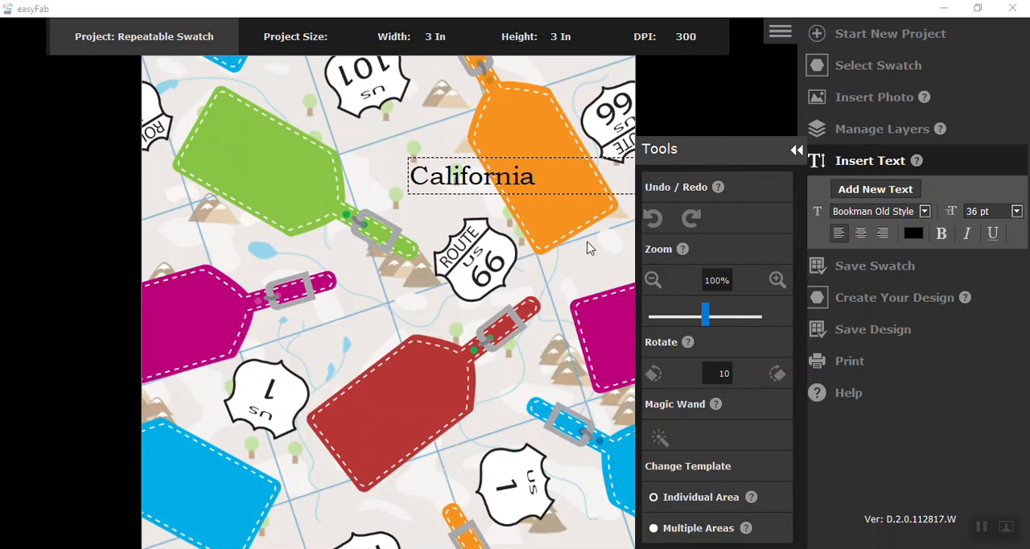
click(778, 376)
click(778, 377)
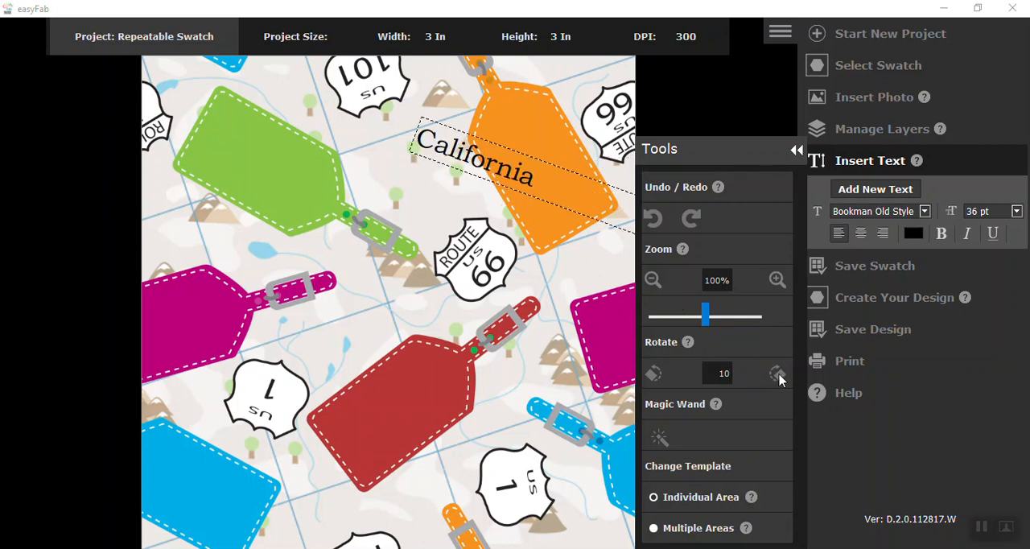
click(779, 375)
click(778, 375)
click(779, 375)
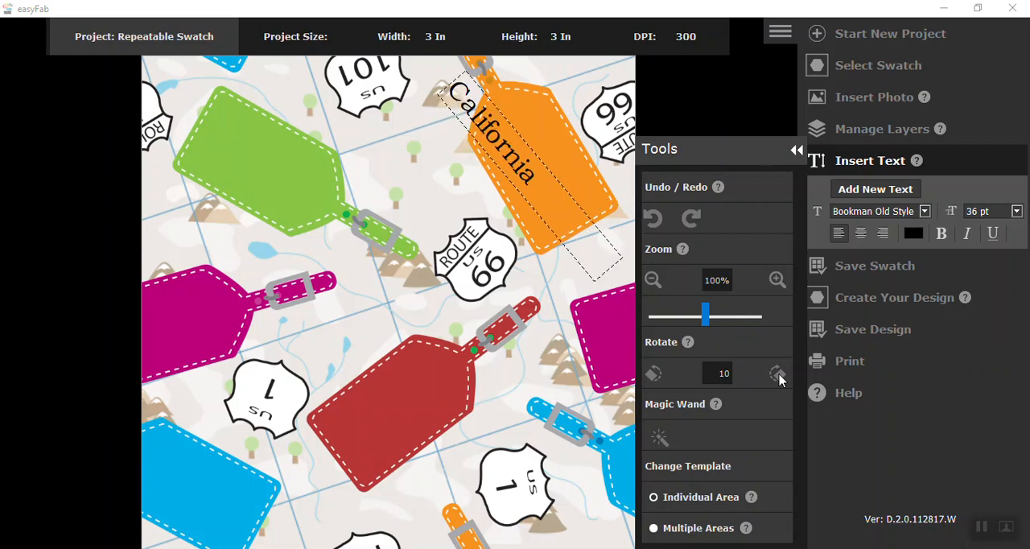
click(779, 375)
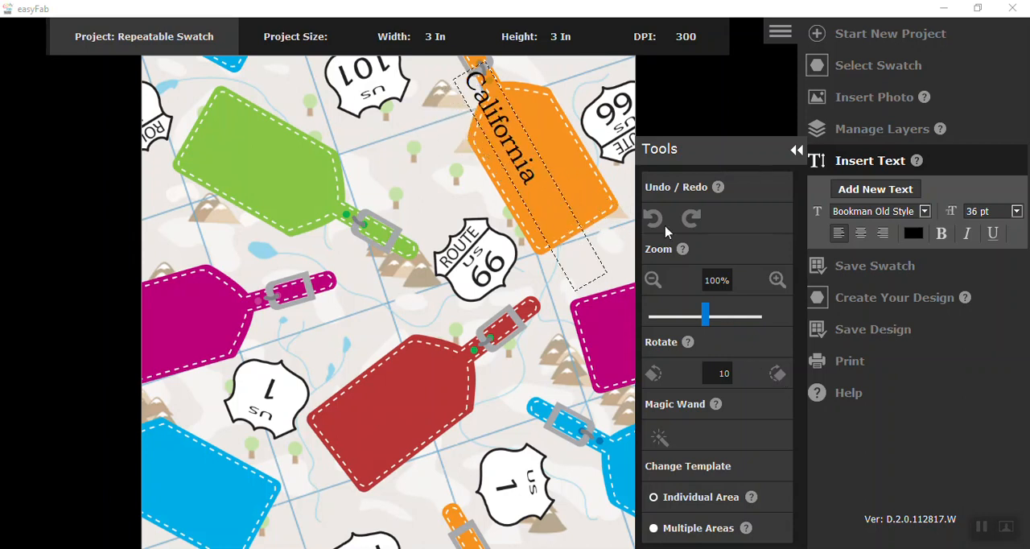
drag(552, 198, 604, 248)
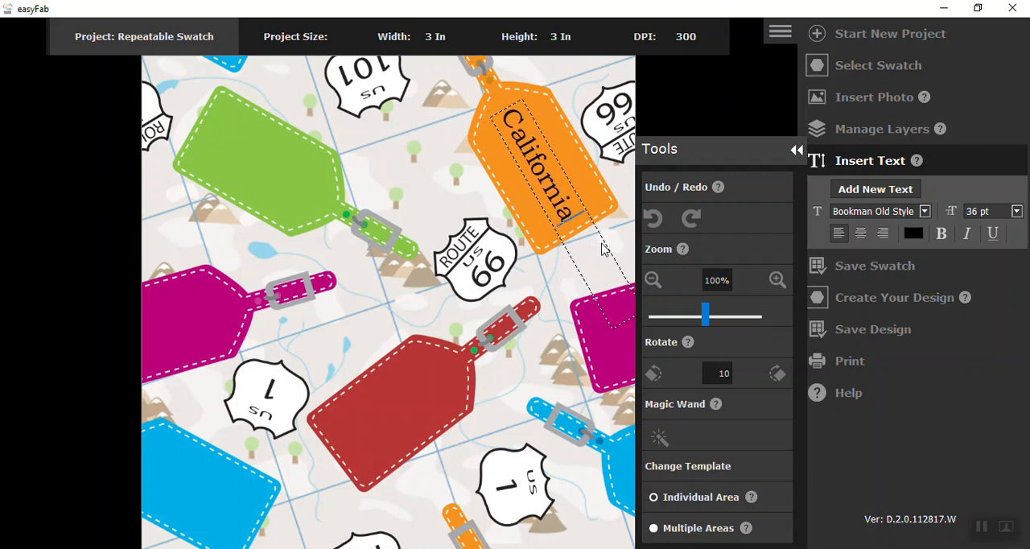
click(557, 281)
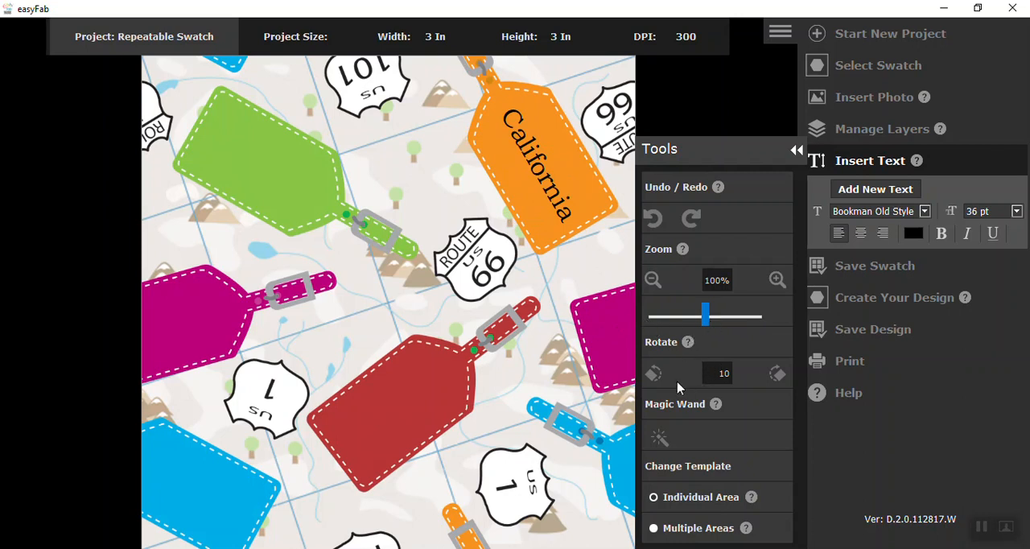
Set the rotation increment to 2 and fine-tune the California text's clockwise tilt to match the orange tag.
double_click(727, 373)
text(2)
click(551, 232)
click(570, 227)
click(778, 374)
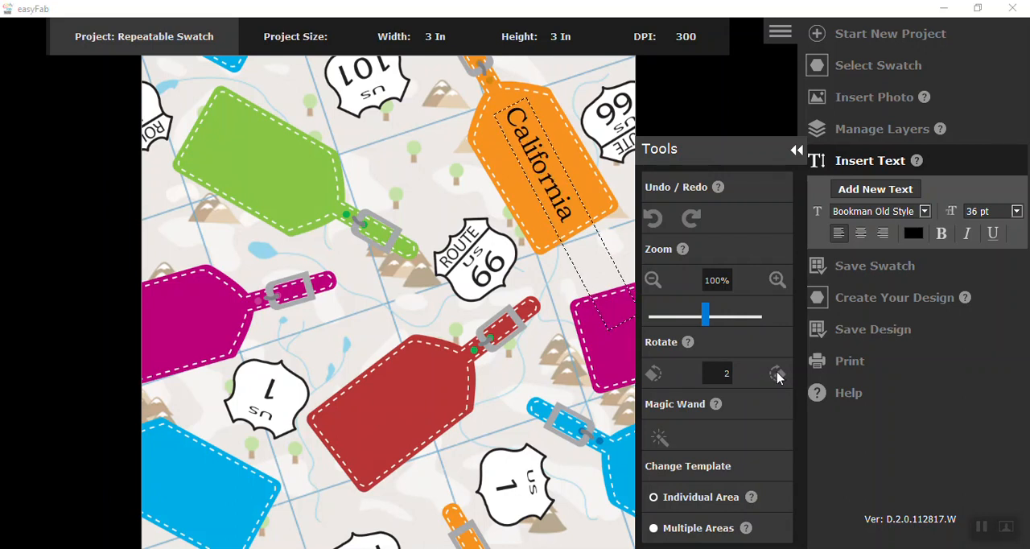
click(653, 374)
click(561, 275)
click(556, 175)
click(777, 375)
click(547, 282)
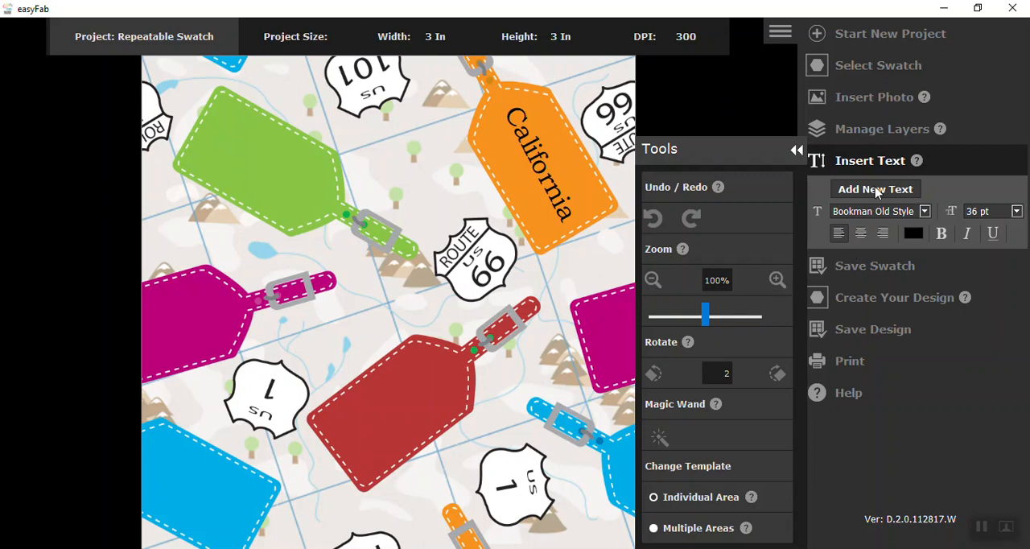
Add the text "New Mexico" on two lines over the green luggage tag.
click(217, 146)
text(New)
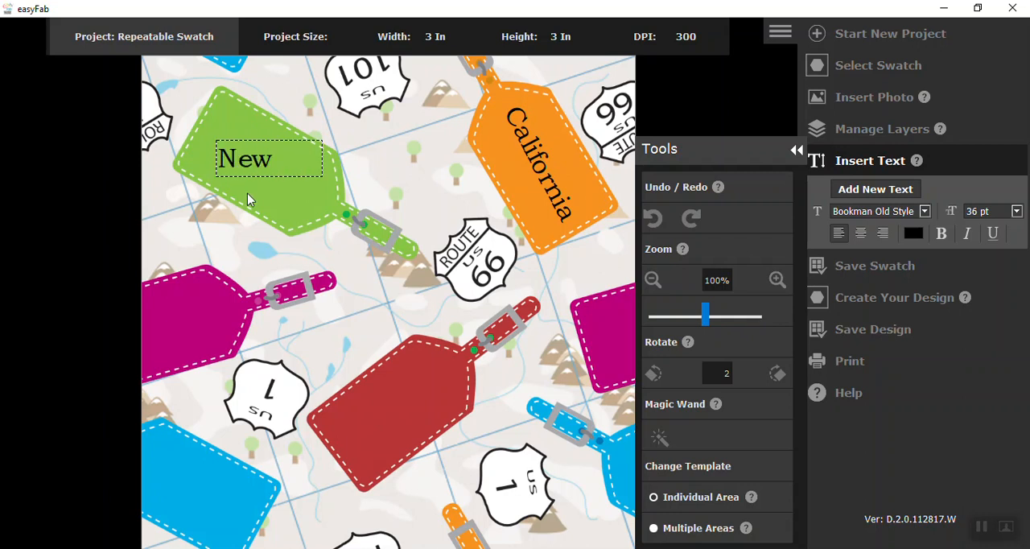
key(Return)
text(Mexico)
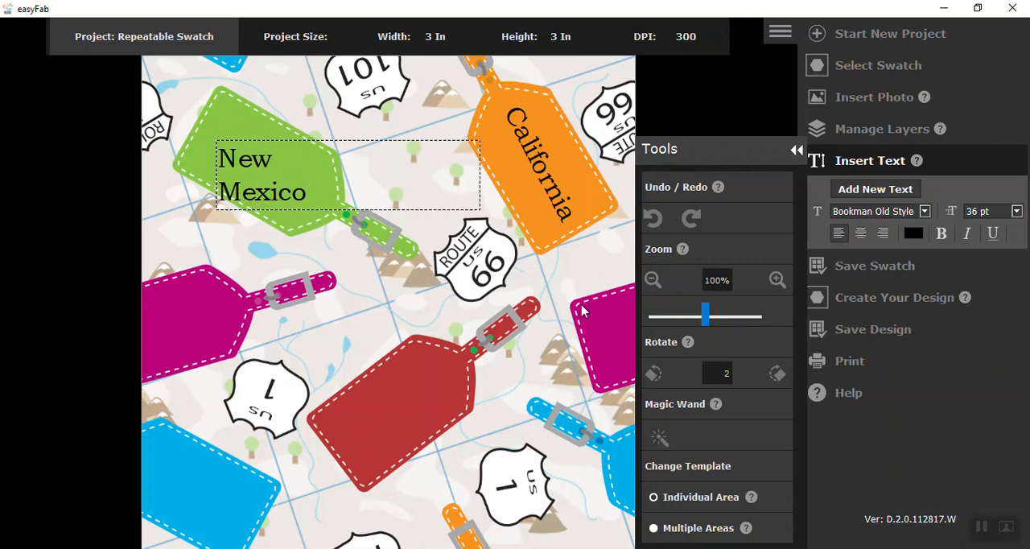
Rotate the New Mexico text clockwise in 2-degree increments to roughly follow the green tag's slant.
click(781, 376)
click(781, 376)
click(781, 376)
click(781, 376)
click(781, 376)
click(781, 376)
click(781, 376)
click(781, 376)
click(781, 376)
click(781, 376)
click(780, 376)
click(781, 376)
click(781, 376)
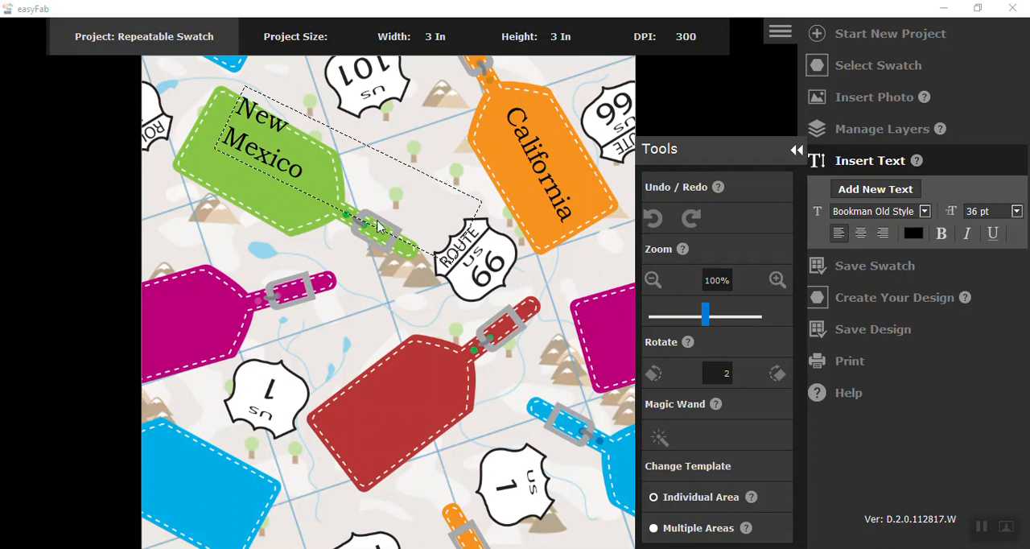
Center the New Mexico text inside the green tag and tilt it slightly further clockwise to align with it.
drag(323, 182, 306, 212)
click(778, 374)
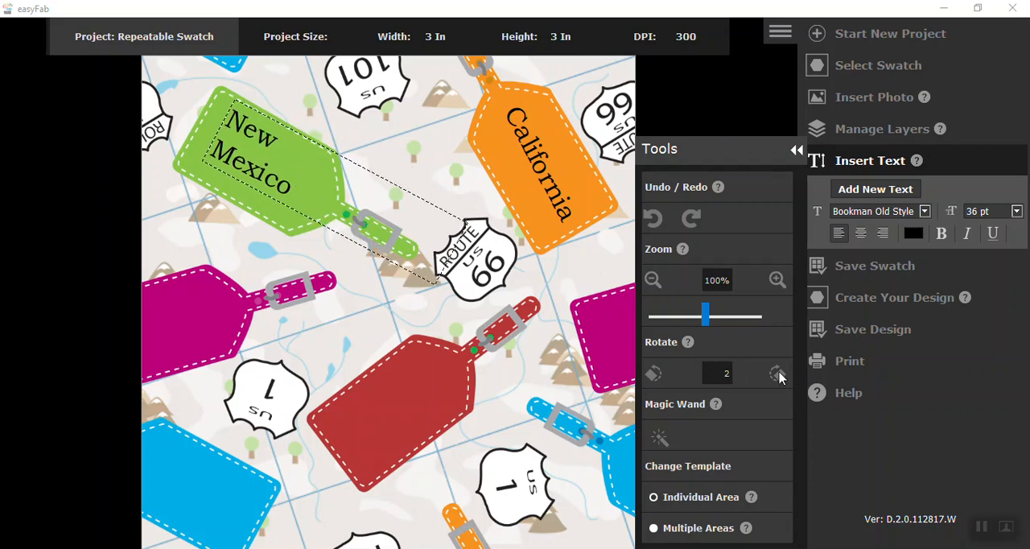
click(326, 181)
mouse_move(326, 181)
mouse_down()
mouse_move(322, 196)
mouse_move(326, 185)
mouse_up()
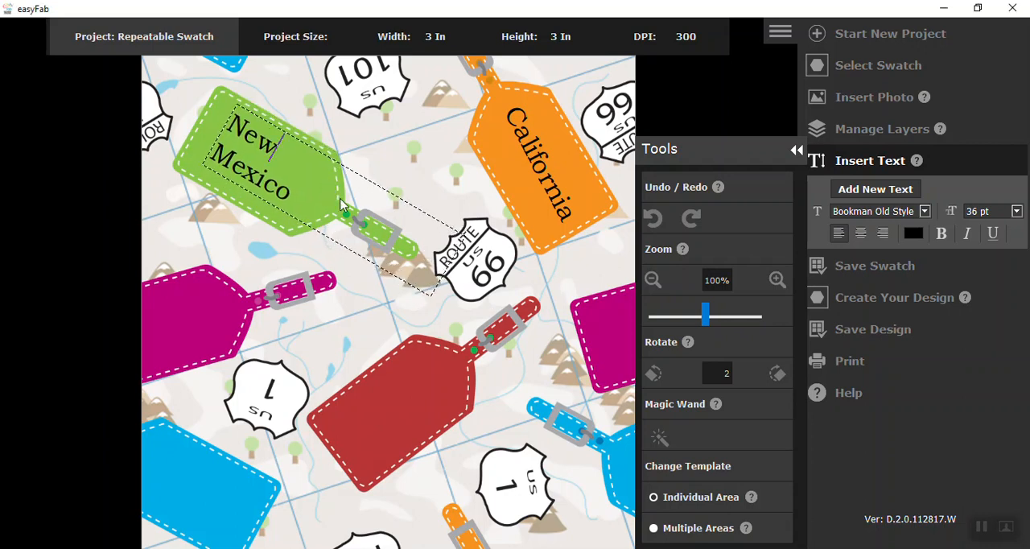
click(778, 375)
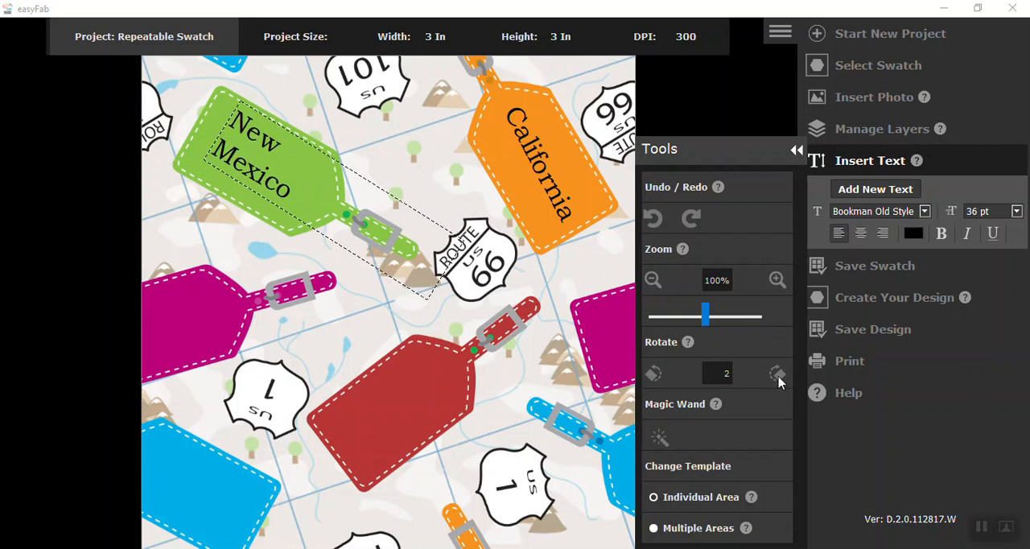
click(222, 229)
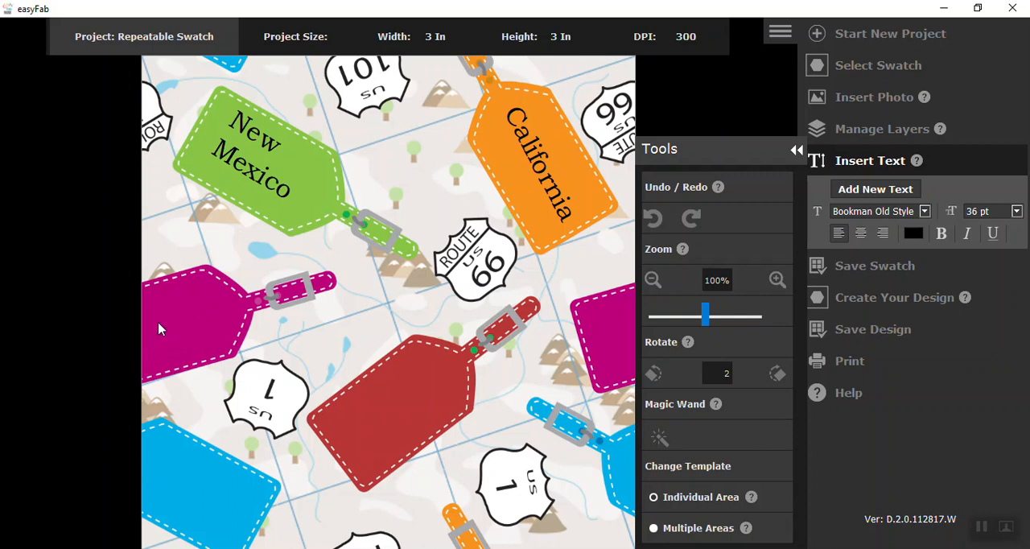
Add the text "Texas" on the magenta luggage tag below the green one and set its size to 48 pt.
drag(156, 329, 221, 365)
text(Texas)
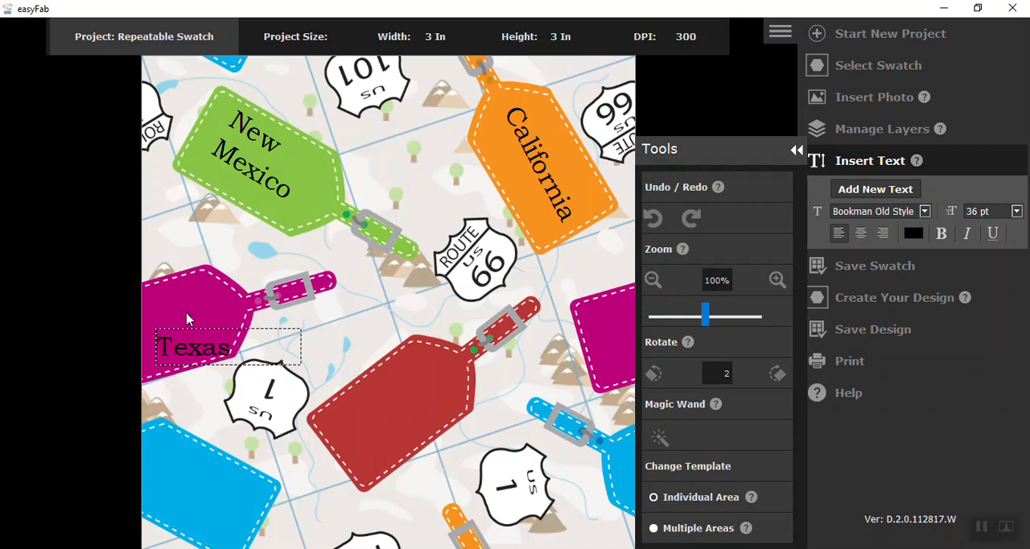
drag(204, 348, 197, 316)
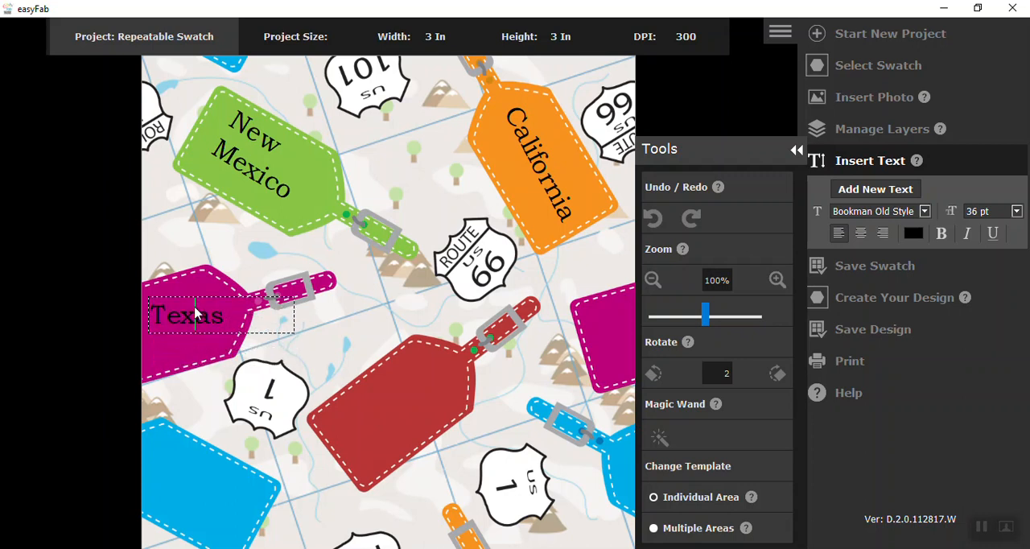
click(1018, 211)
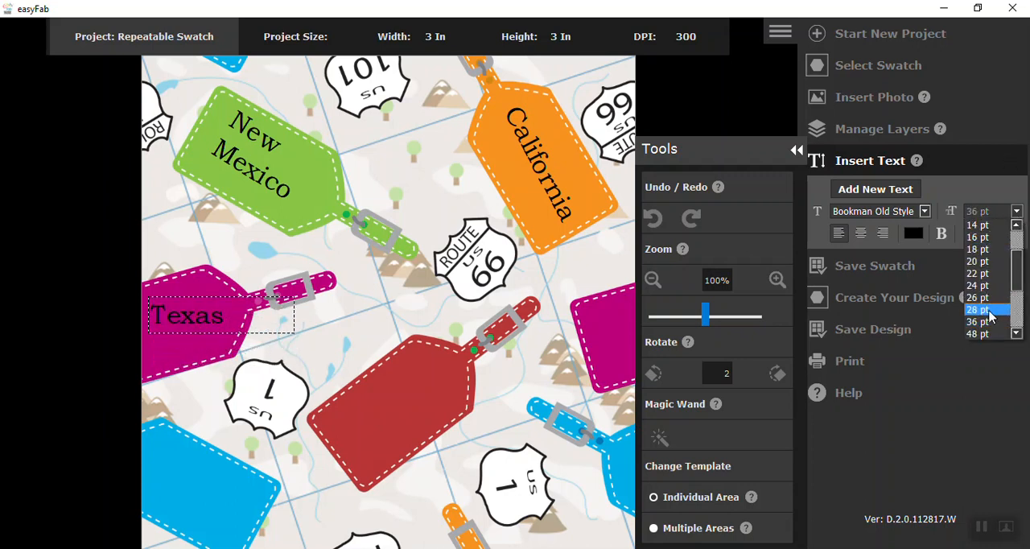
click(980, 335)
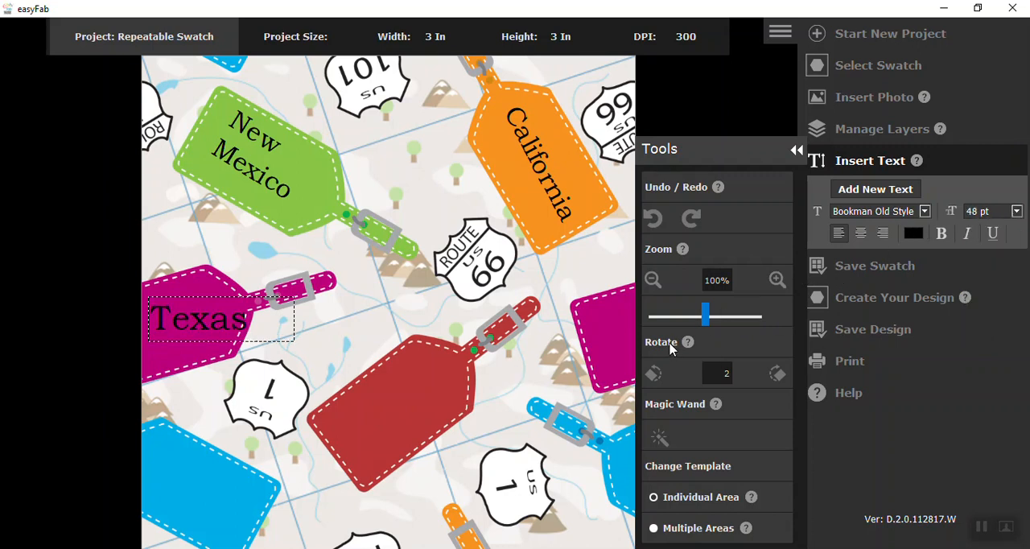
Rotate the Texas text counterclockwise in 2-degree increments to match the magenta tag's slant and center it on the tag.
click(653, 374)
click(653, 374)
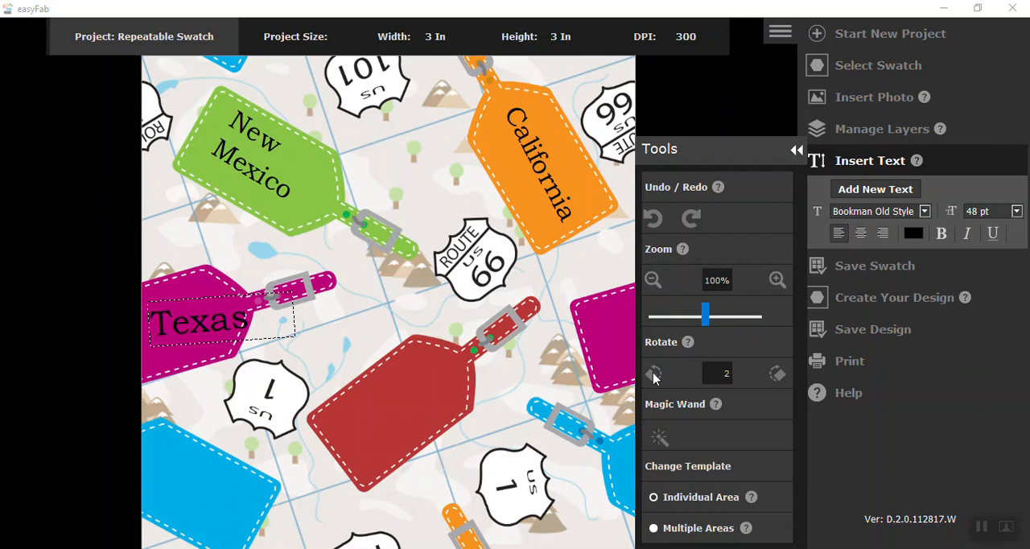
click(654, 375)
click(653, 375)
click(654, 374)
click(653, 374)
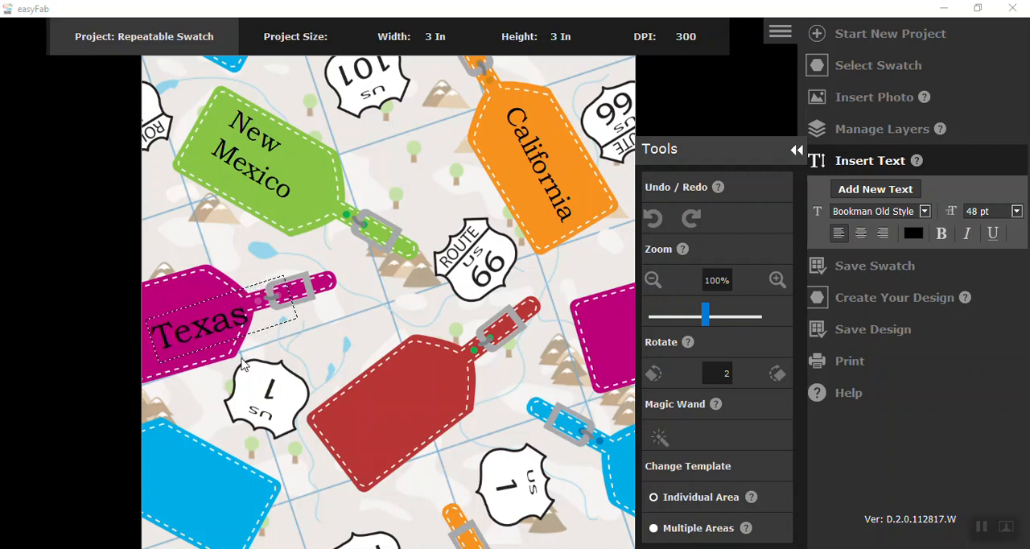
drag(223, 337, 217, 345)
click(211, 370)
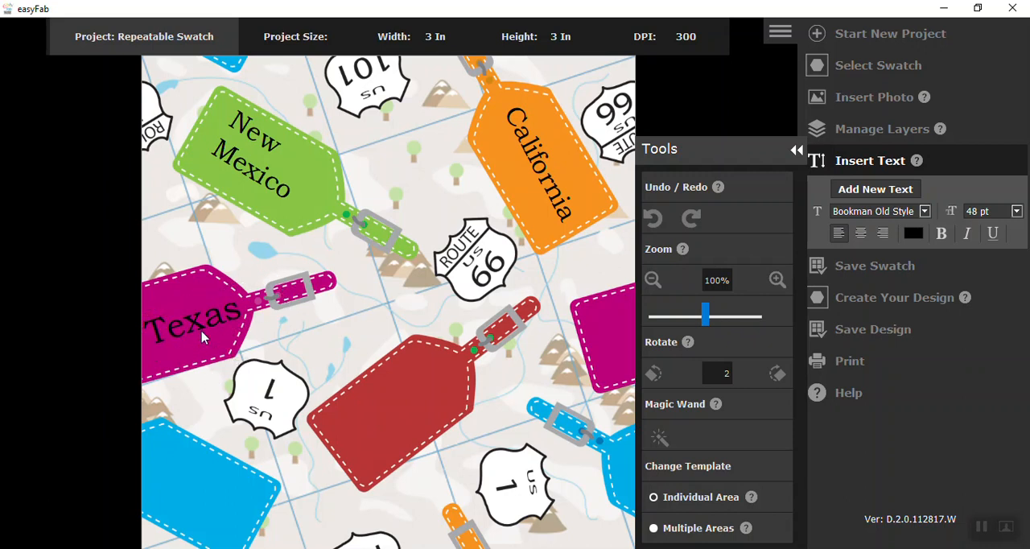
drag(210, 334, 205, 332)
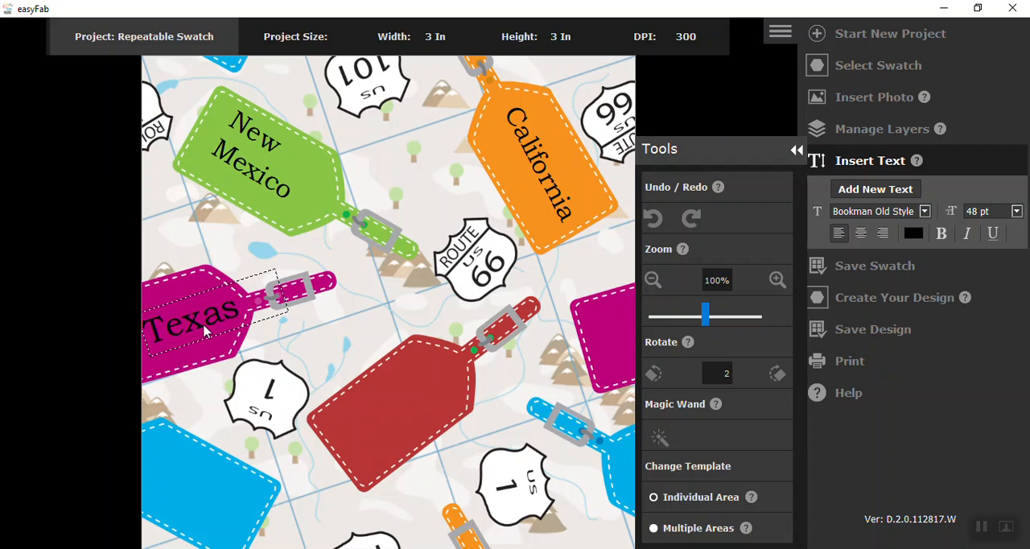
click(203, 355)
Add the text "Arizona" on the blue luggage tag in the swatch's lower-left corner.
drag(163, 469, 202, 515)
text(Ari)
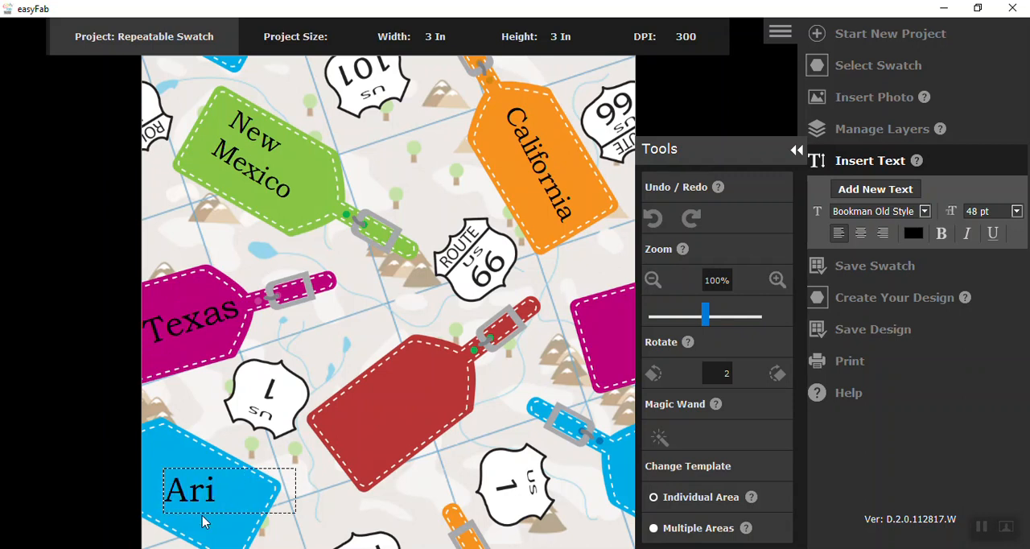
text(zona)
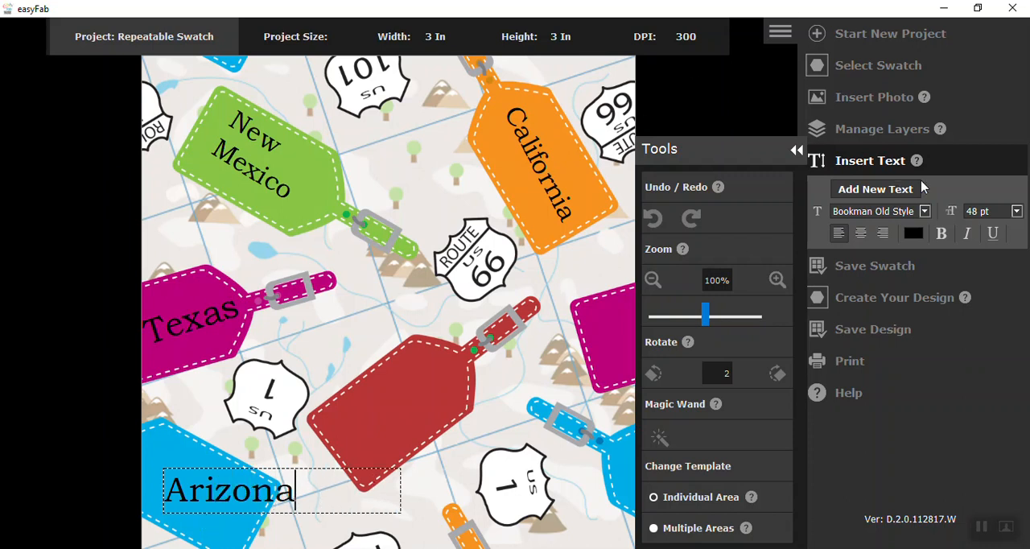
Set the Arizona text to 36 pt, rotate it clockwise in 2-degree increments to match the blue tag's slant, and move it onto the tag.
click(1016, 212)
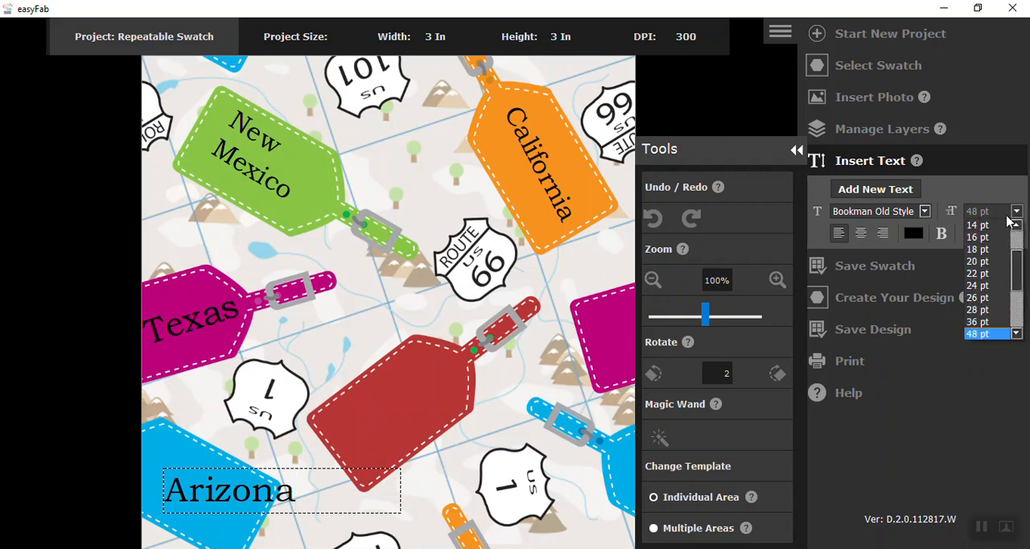
click(982, 324)
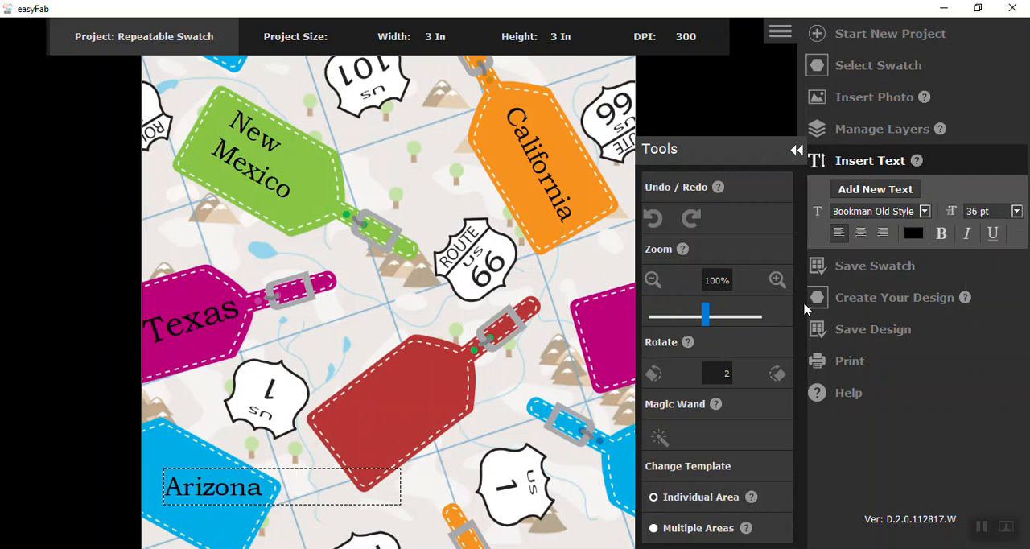
click(779, 374)
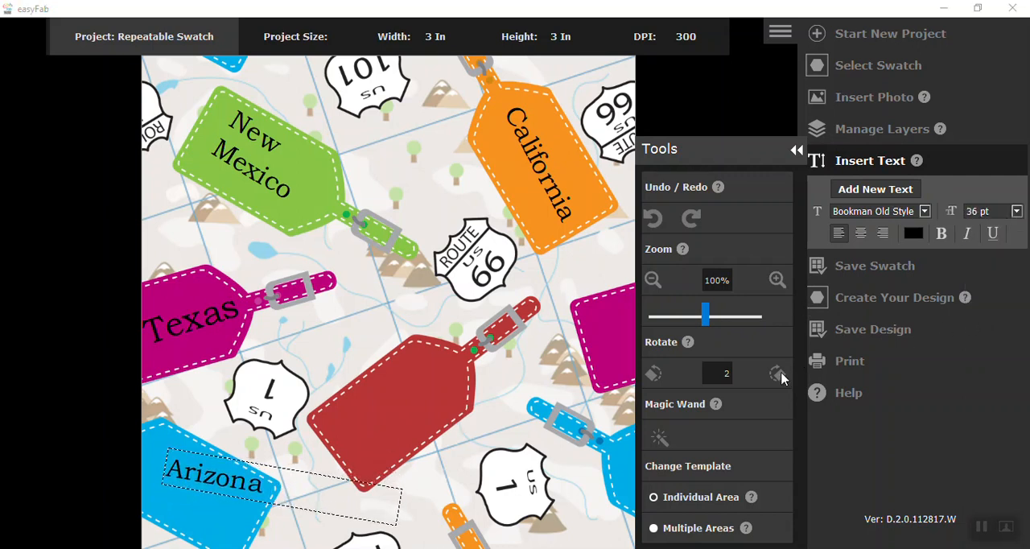
click(779, 374)
click(779, 375)
click(779, 374)
click(778, 375)
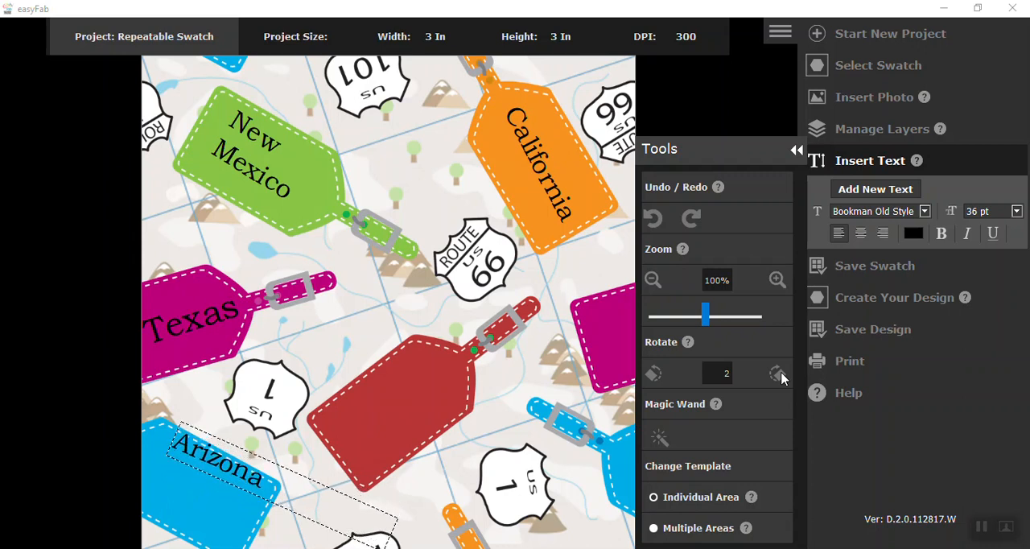
click(779, 375)
click(778, 375)
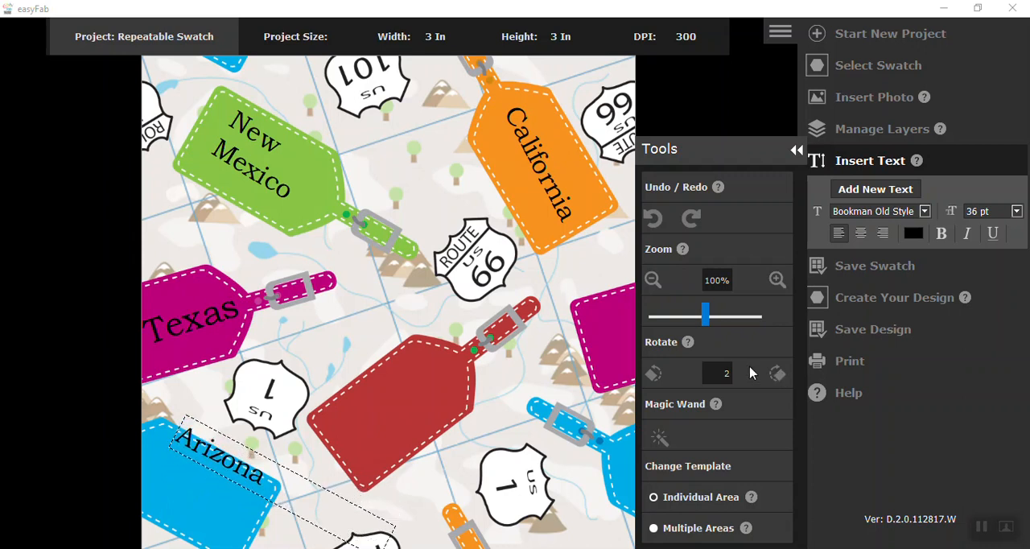
drag(267, 487, 227, 519)
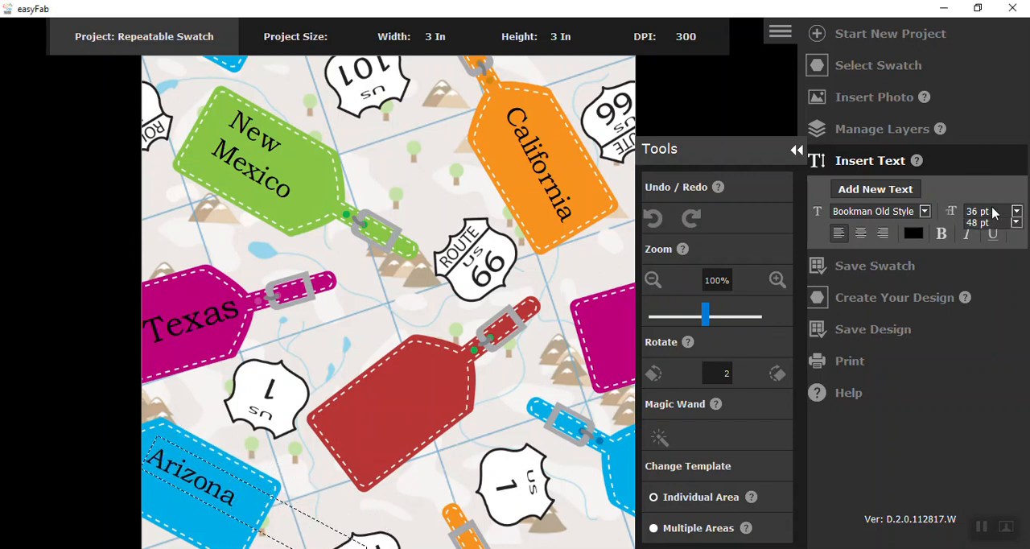
Enlarge the Arizona text to 48 pt, scale it down to 89%, and reposition it inside the blue tag.
click(989, 215)
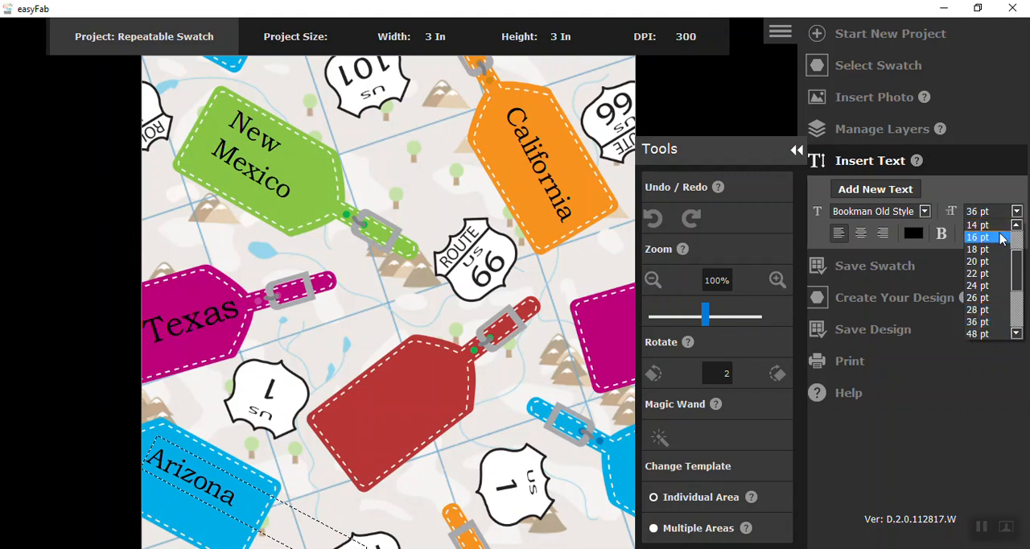
scroll(982, 333, down, 1)
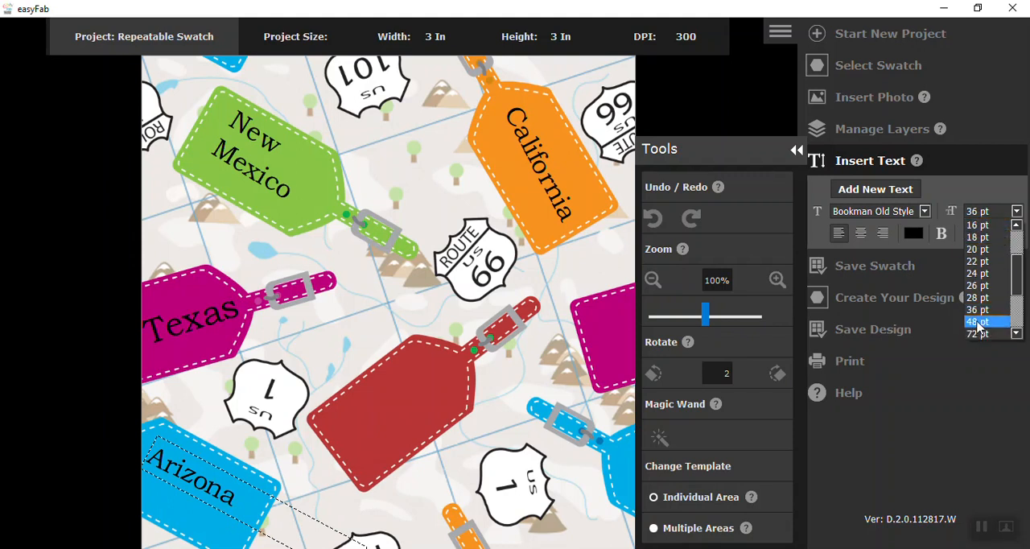
click(979, 323)
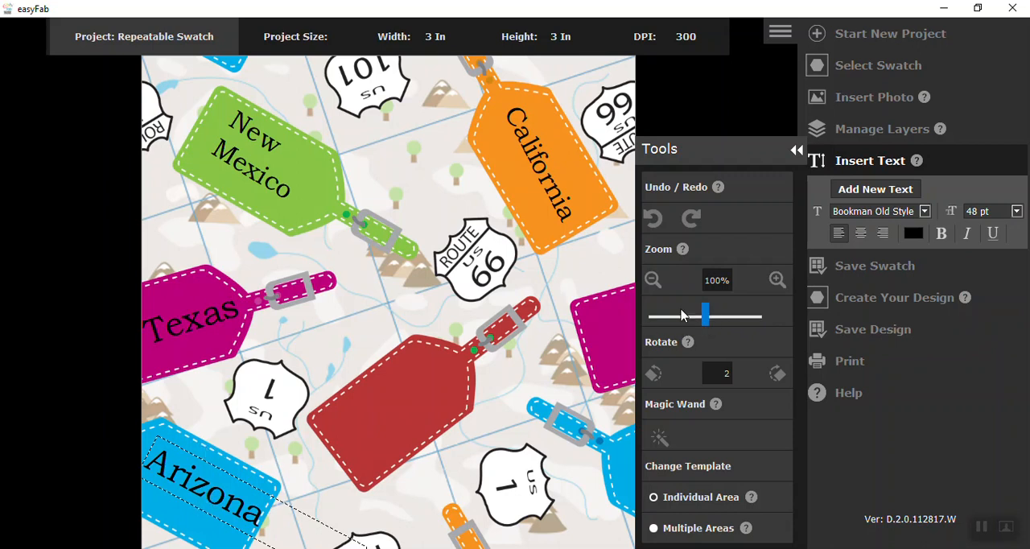
click(653, 280)
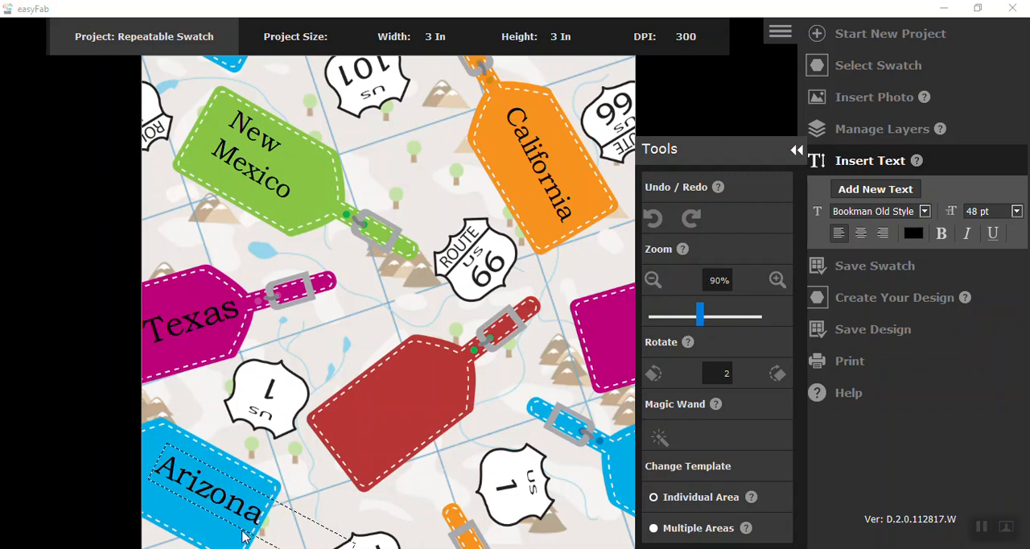
drag(252, 511, 242, 500)
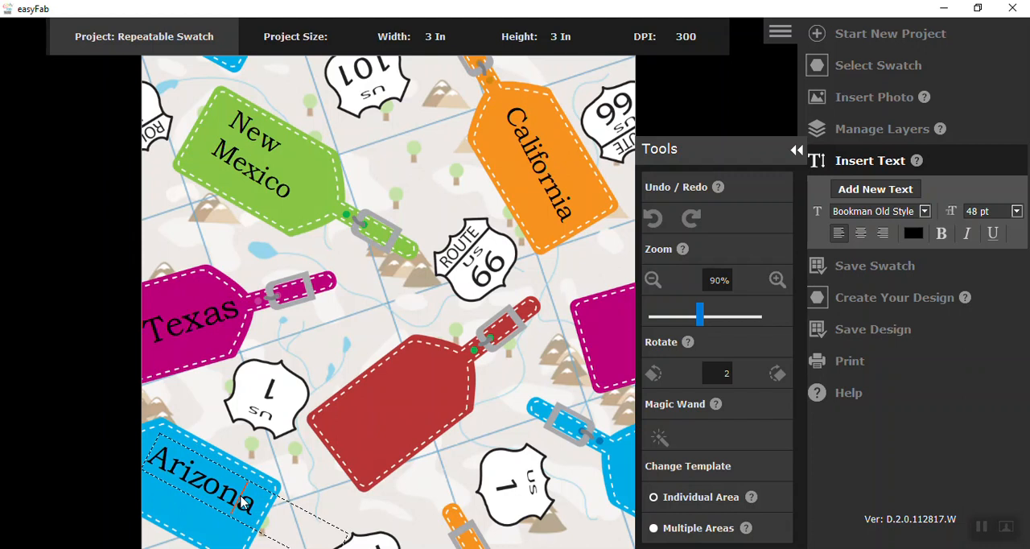
scroll(240, 497, down, 1)
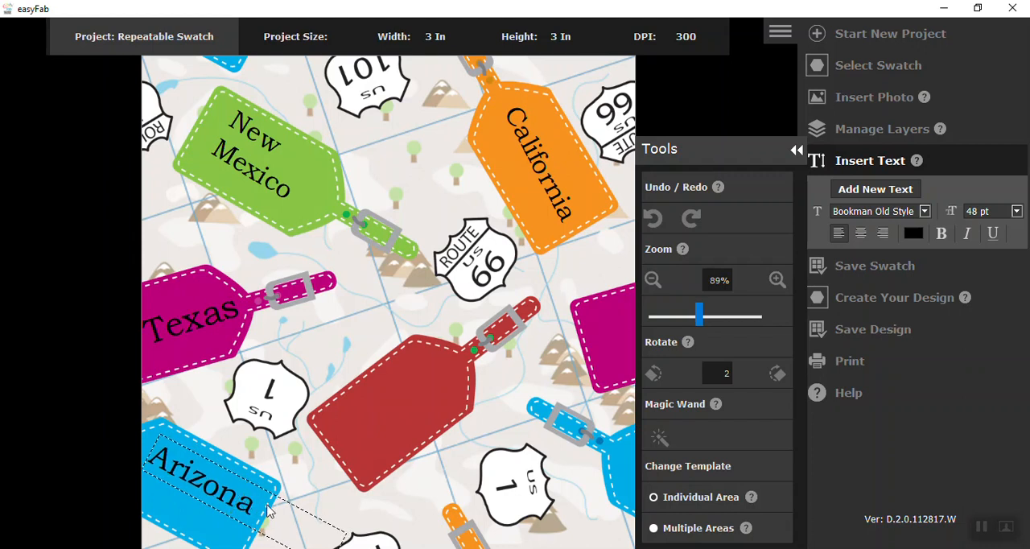
click(219, 543)
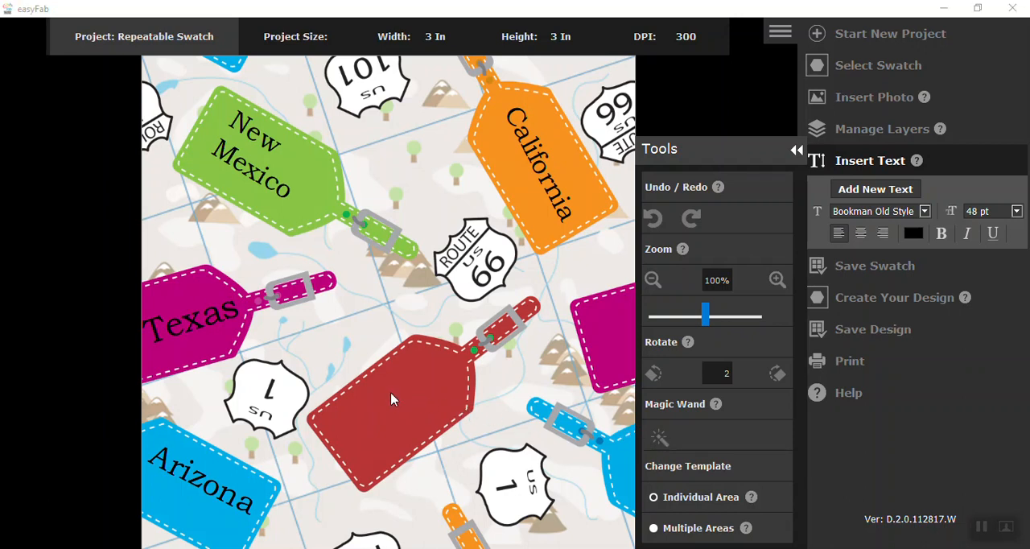
Cut out the red luggage tag's body as an individual area and insert the dog_car photo into the swatch.
click(402, 410)
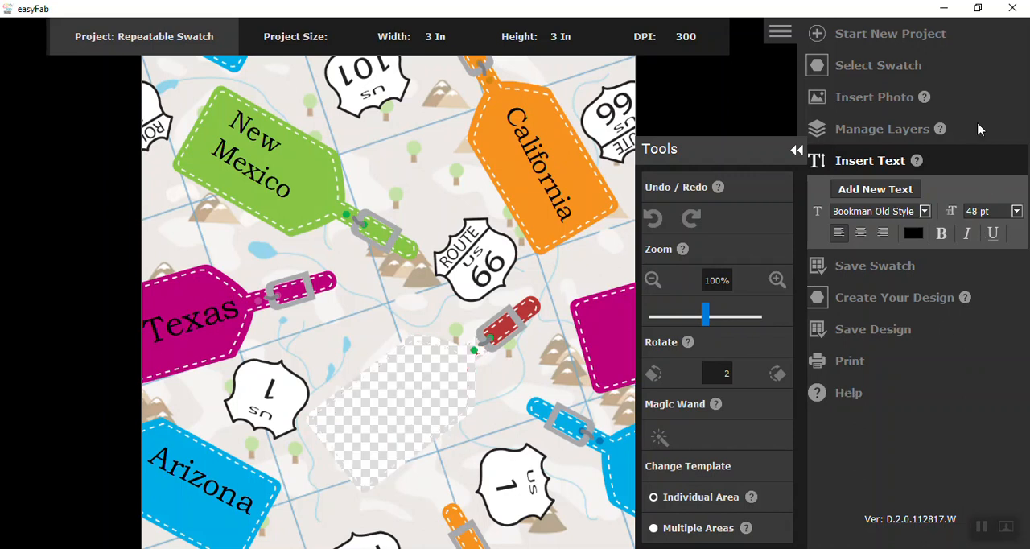
click(874, 98)
click(862, 161)
click(259, 193)
click(822, 524)
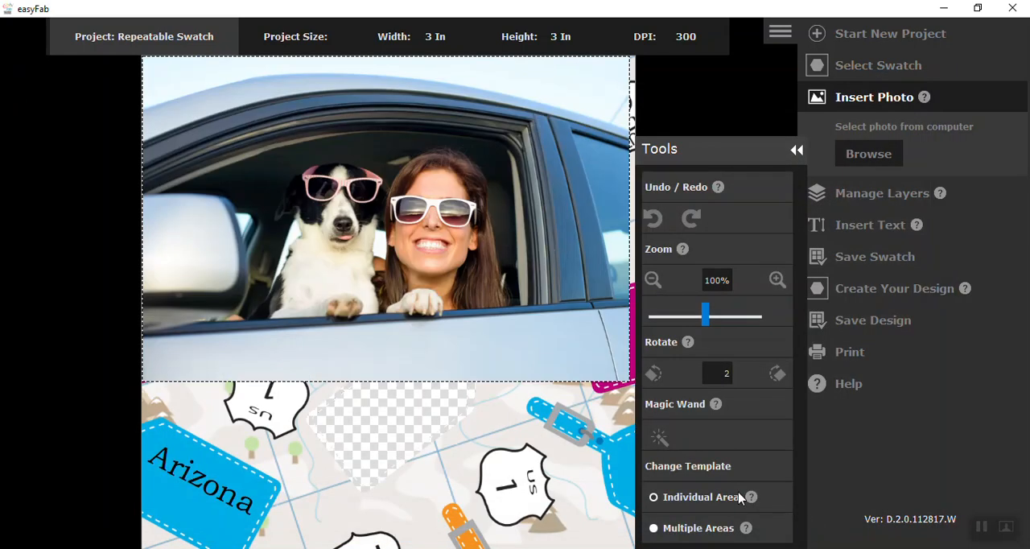
Move the dog_car photo over the tag cutout, scale it to 40%, and tilt it slightly counterclockwise in 2-degree increments.
drag(397, 270, 453, 448)
drag(701, 317, 673, 320)
click(780, 373)
click(780, 373)
click(779, 373)
click(654, 373)
click(654, 373)
click(654, 373)
click(654, 372)
Rotate the photo counterclockwise in 10-degree increments to match the cutout's slant and position it to cover the cutout.
double_click(720, 372)
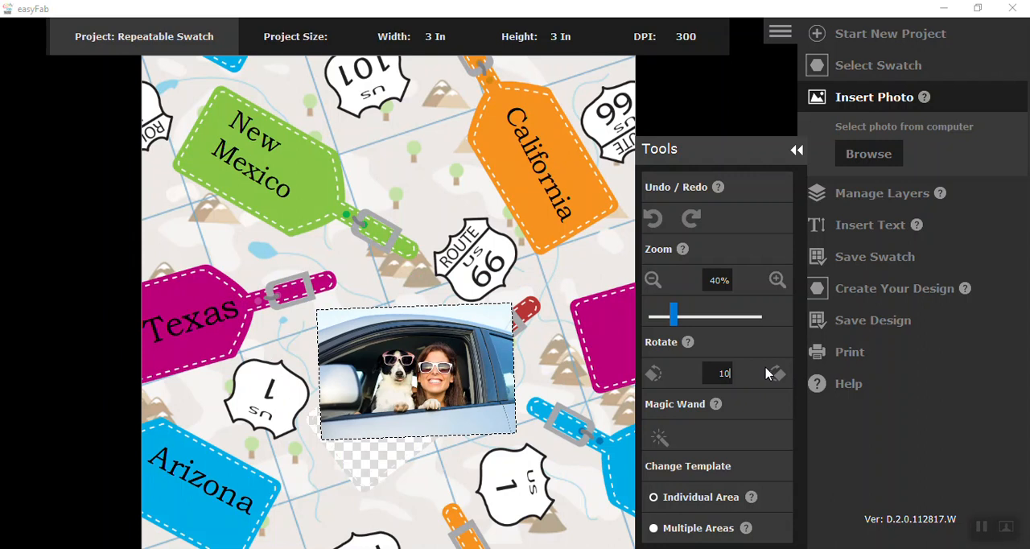
click(655, 374)
click(654, 374)
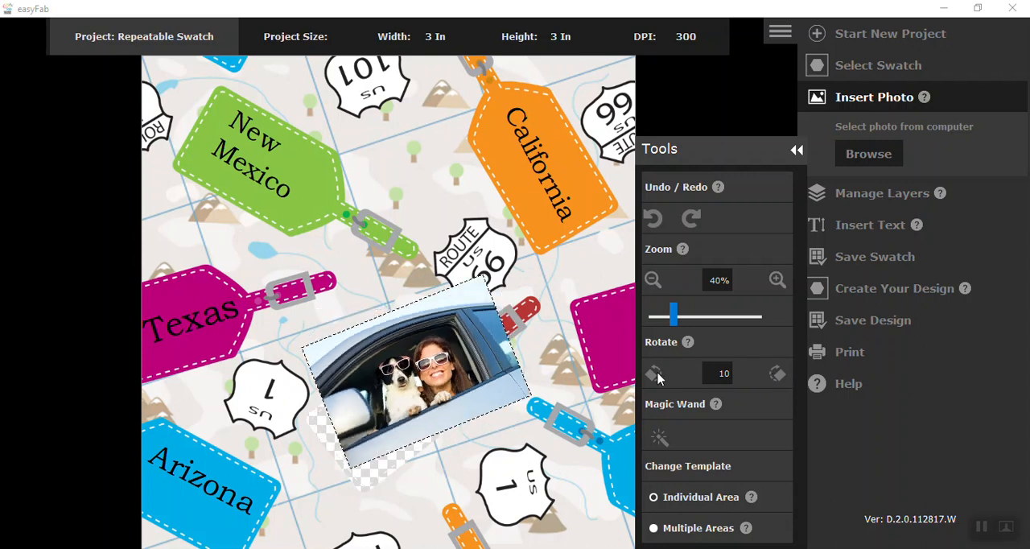
click(655, 375)
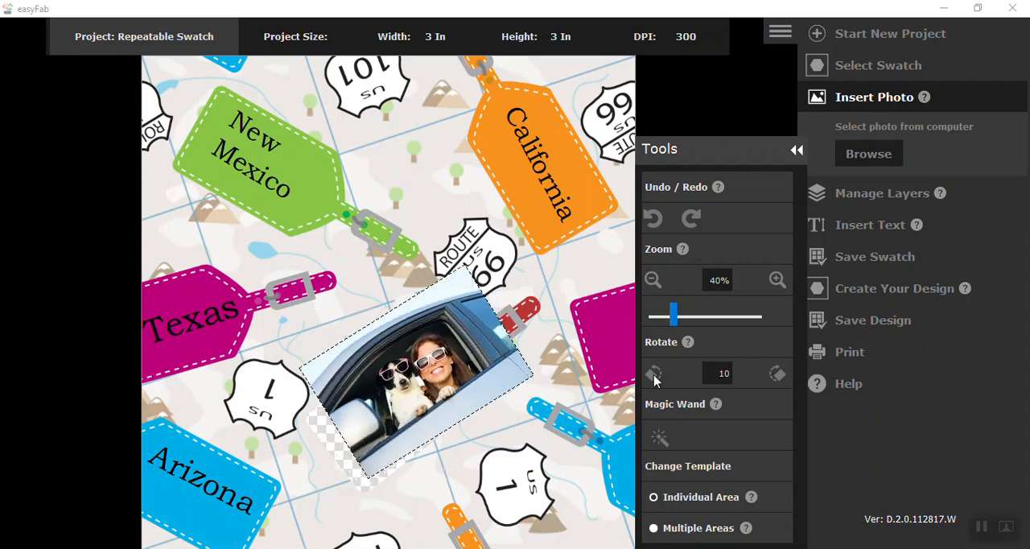
click(654, 376)
drag(472, 372, 454, 410)
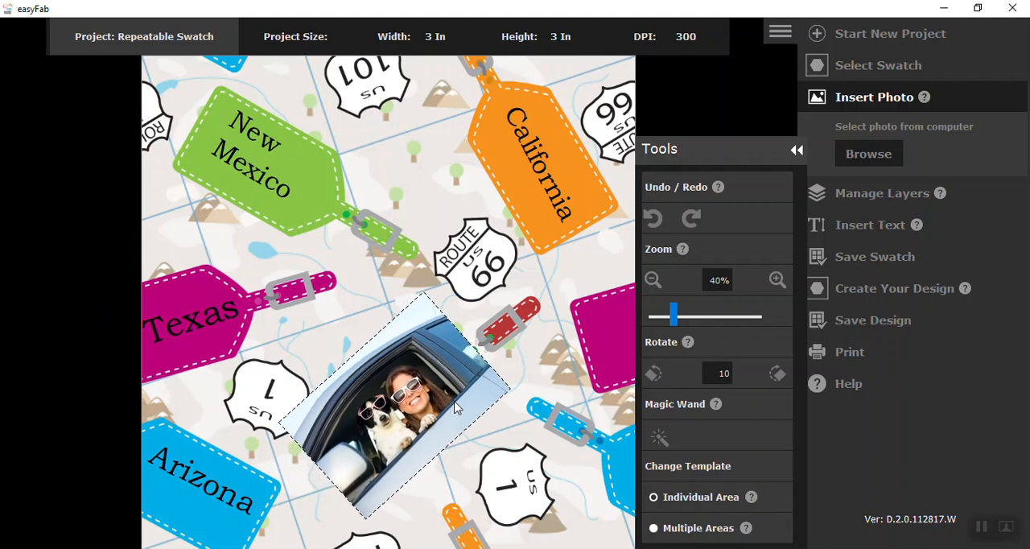
Move the dog_car layer up past the text layers and the Template layer so the photo sits behind the tag cutout.
click(821, 201)
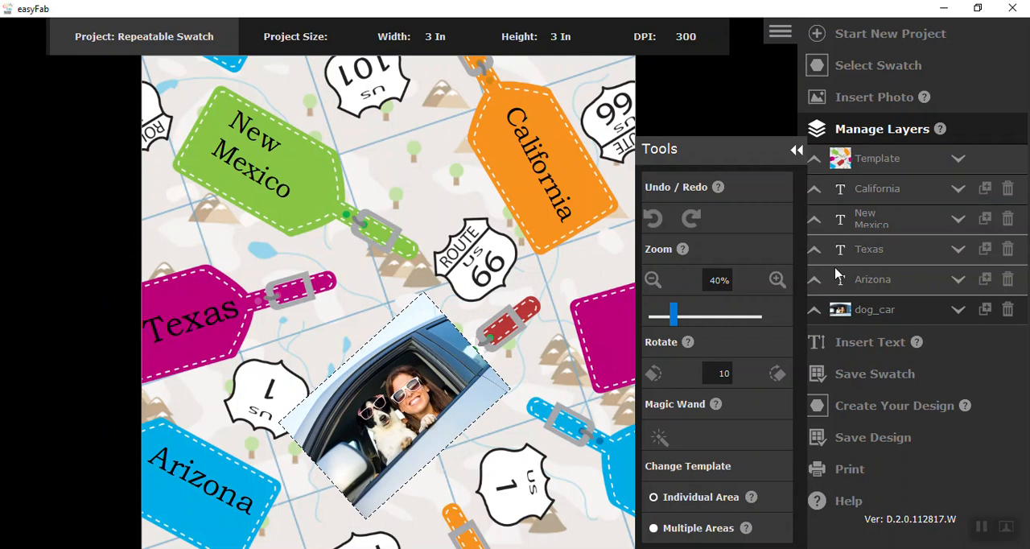
click(817, 312)
click(818, 313)
click(814, 312)
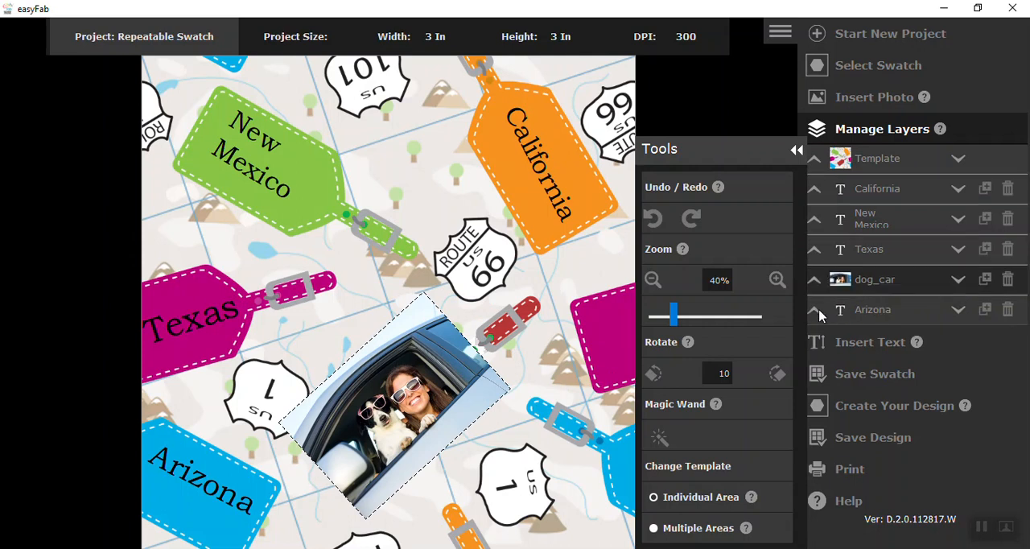
click(815, 280)
click(816, 249)
click(815, 219)
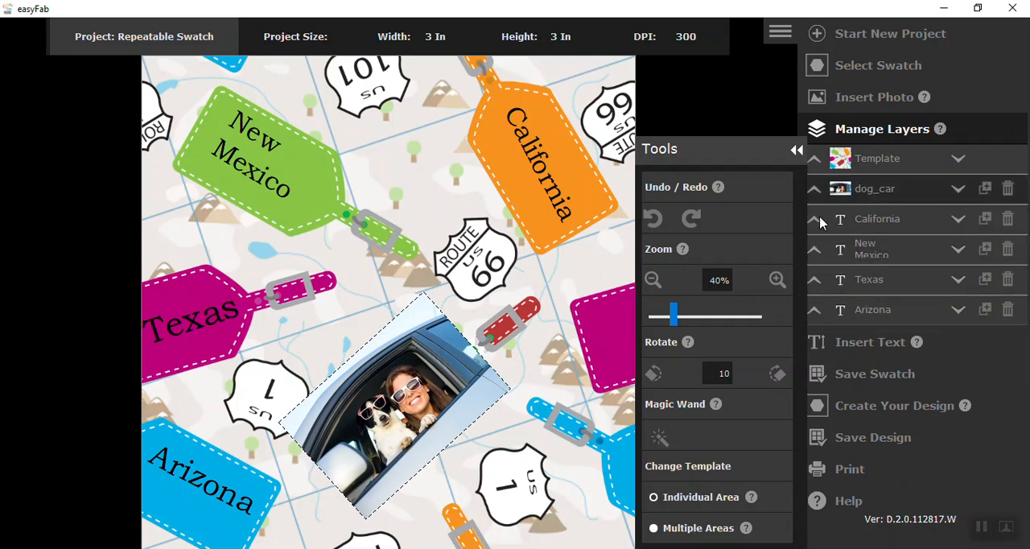
click(815, 189)
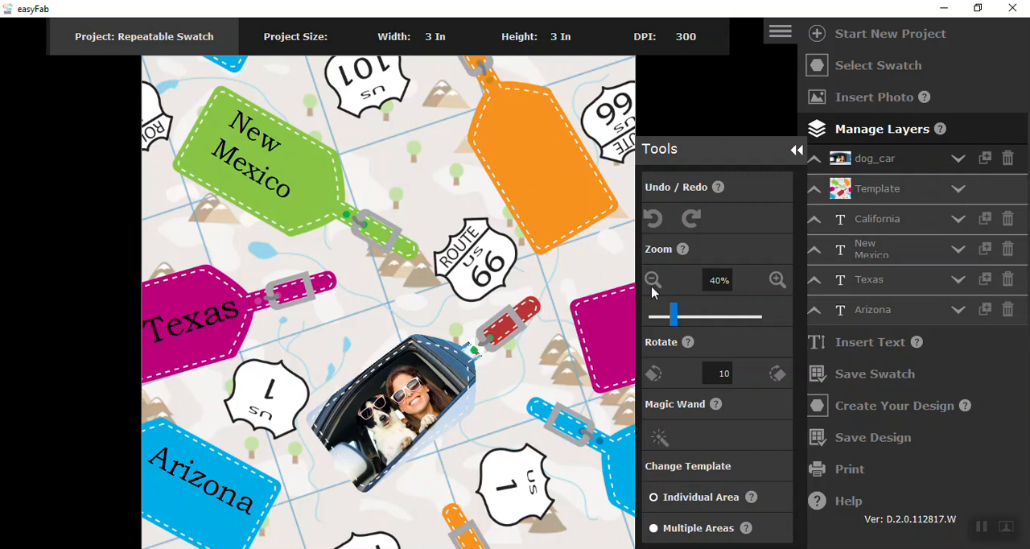
Nudge the photo within the tag cutout and reorder the California text layer so it lies in front of the template.
drag(427, 389, 416, 397)
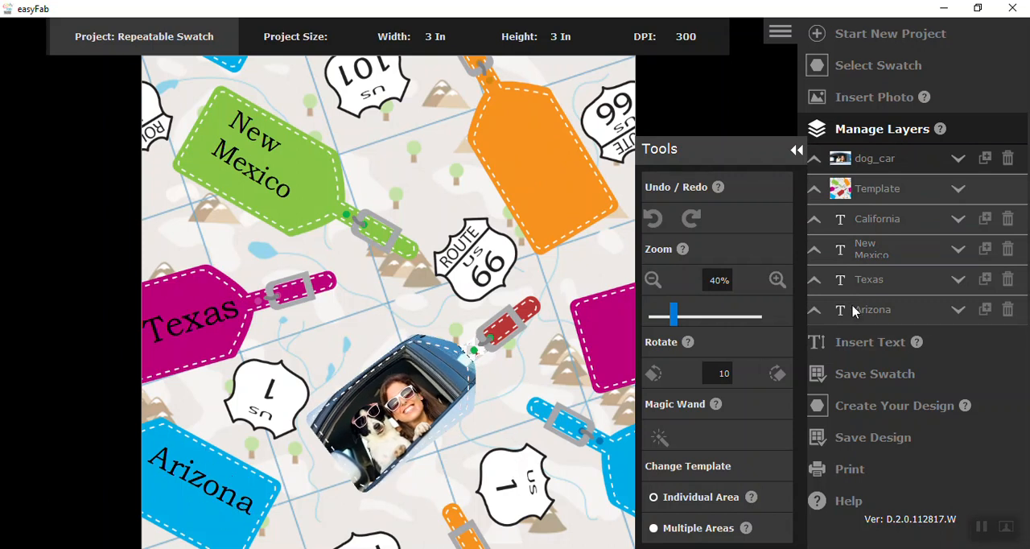
click(816, 218)
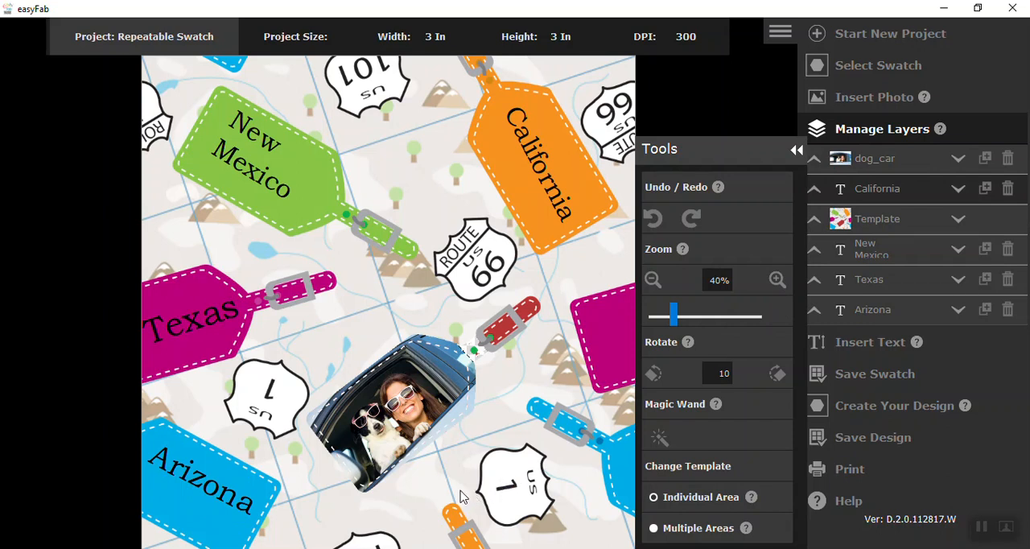
Save the swatch as a PNG named roadtrip in the Desktop folder "swatch text".
click(863, 375)
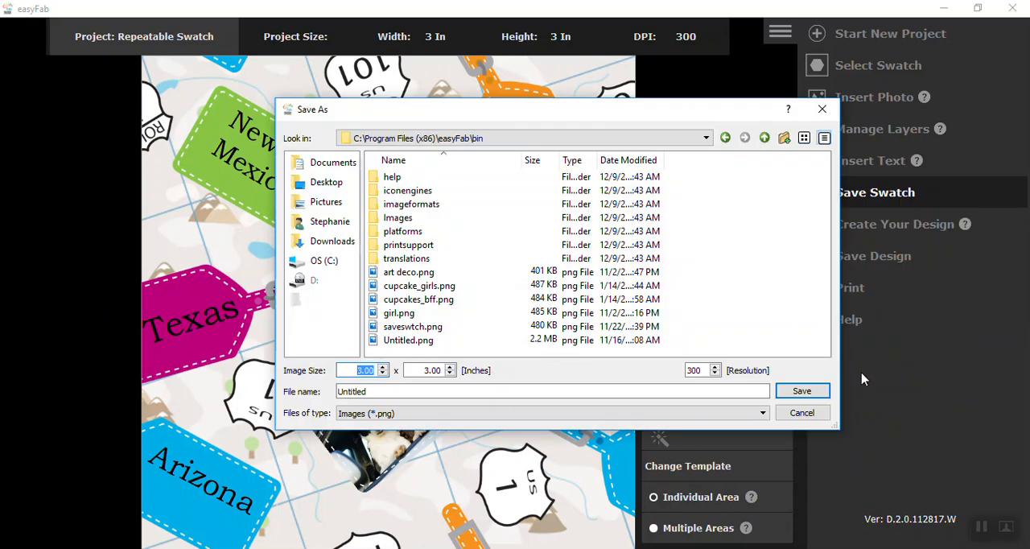
click(320, 183)
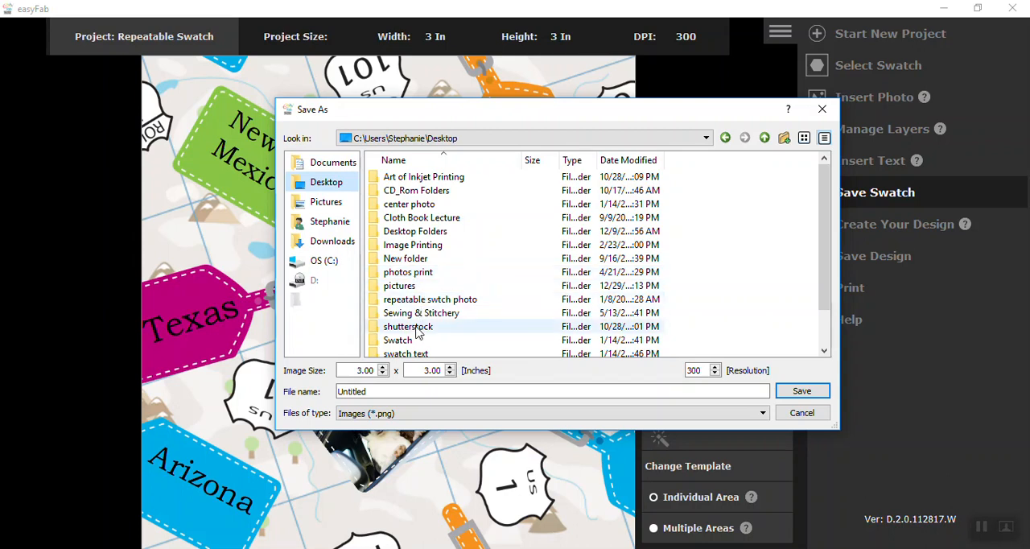
scroll(412, 342, down, 1)
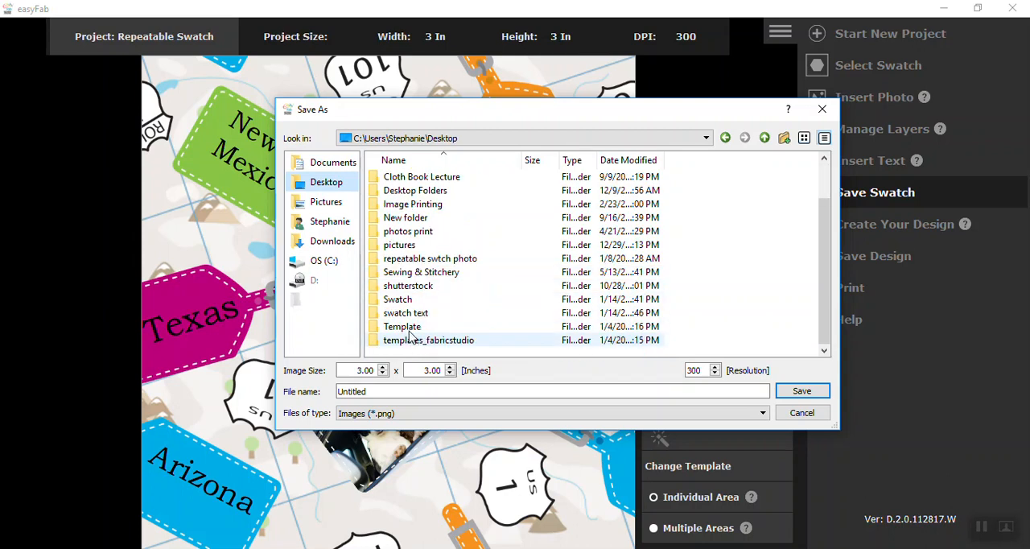
double_click(407, 313)
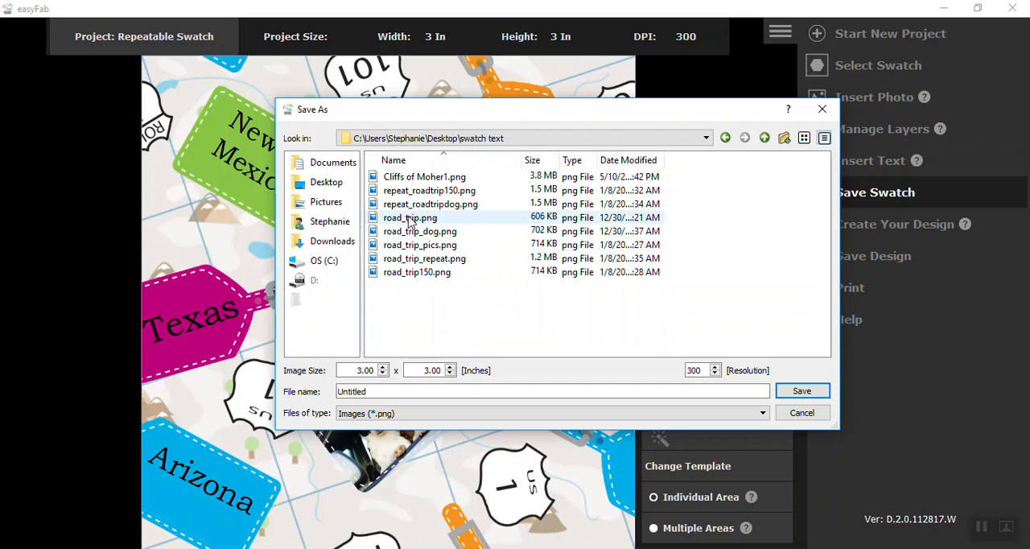
drag(372, 393, 312, 390)
text(r)
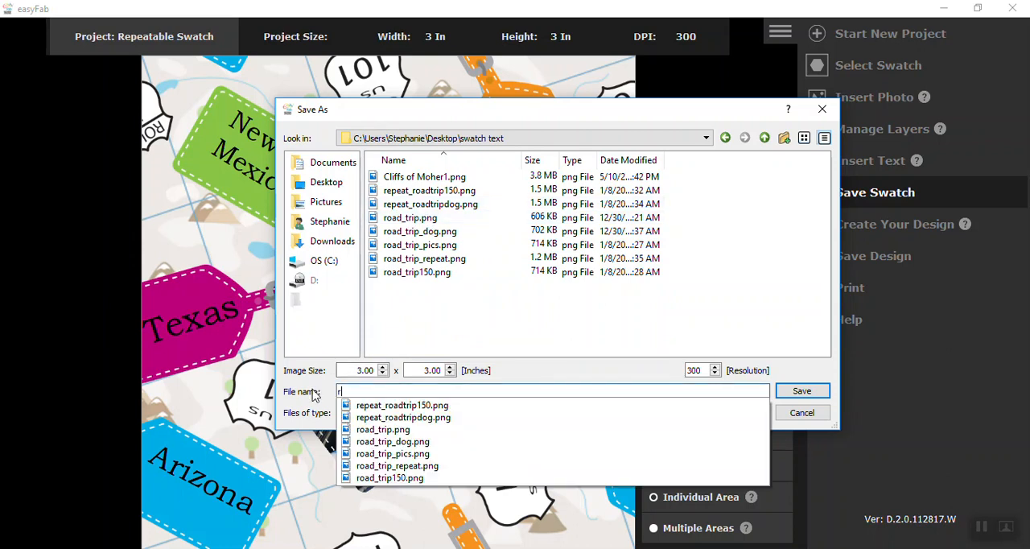
text(oad)
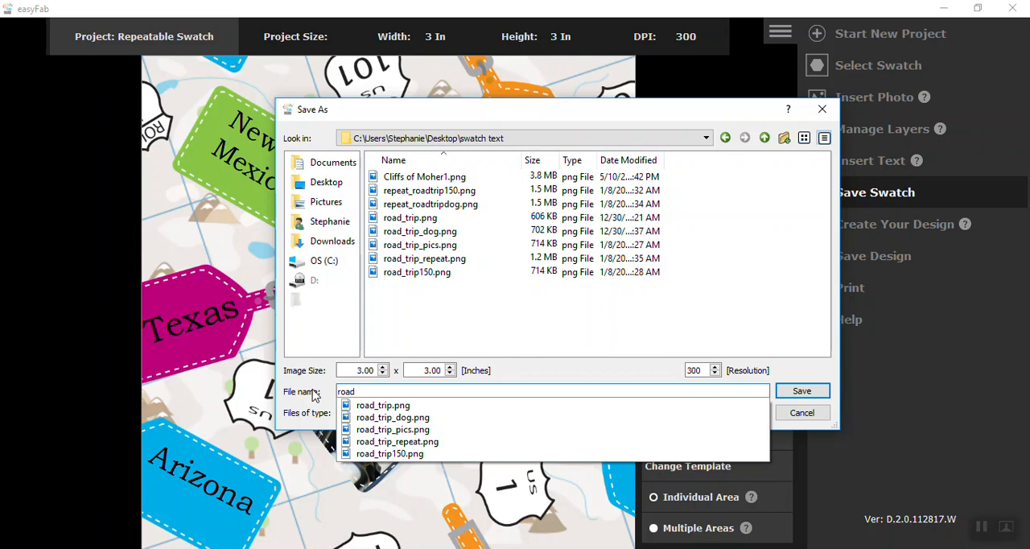
text(trip)
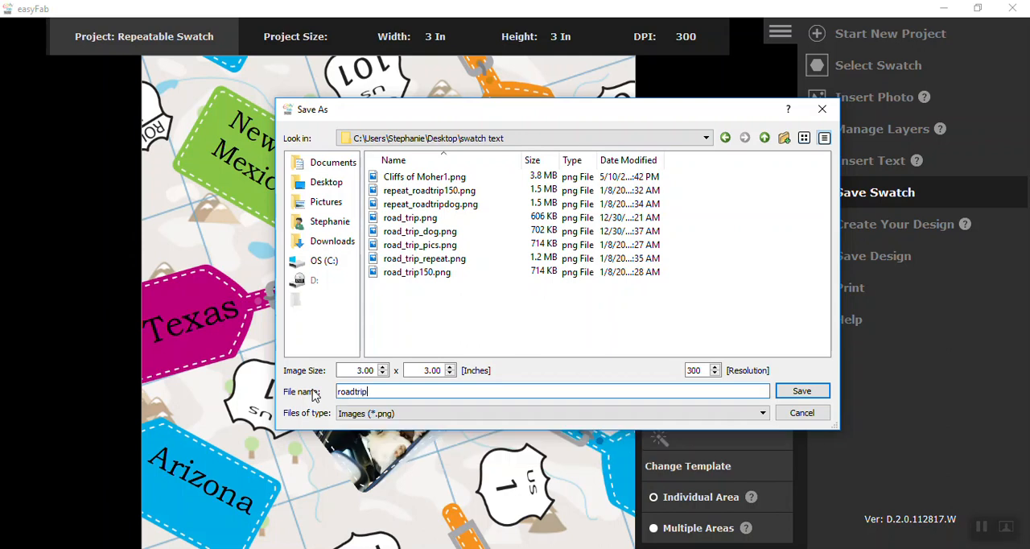
click(802, 392)
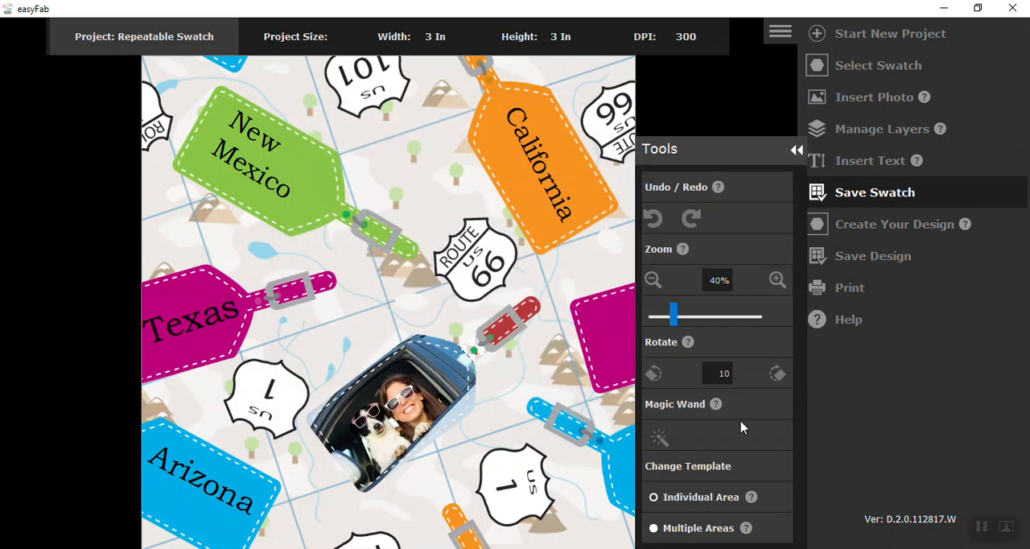
Create the repeating design from the swatch on an 8.50 x 11.00 inch workspace.
click(892, 227)
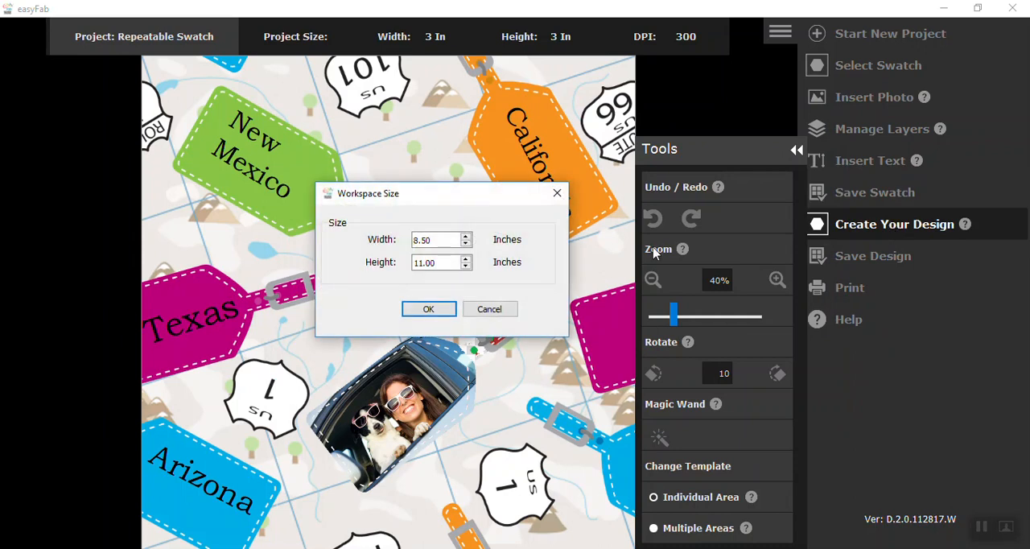
click(435, 314)
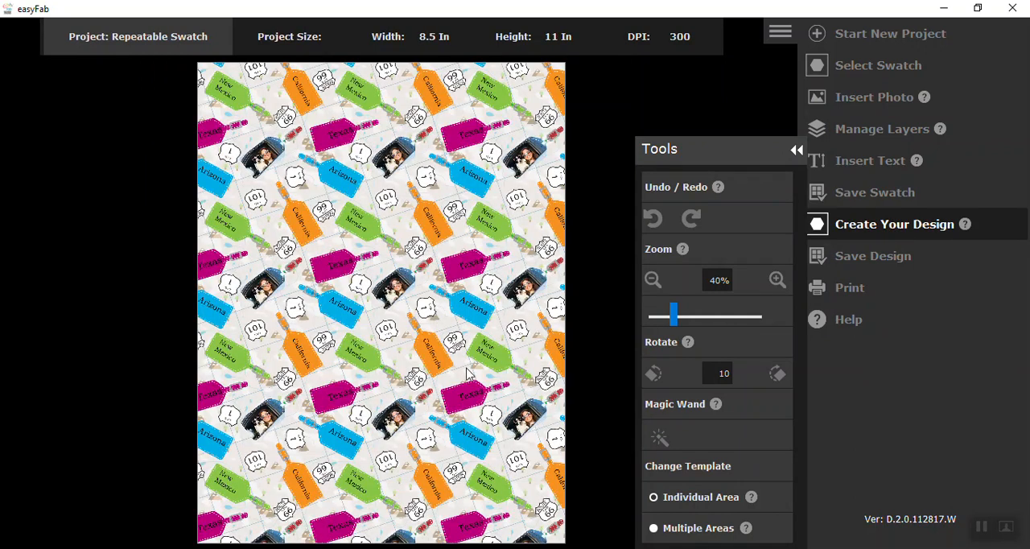